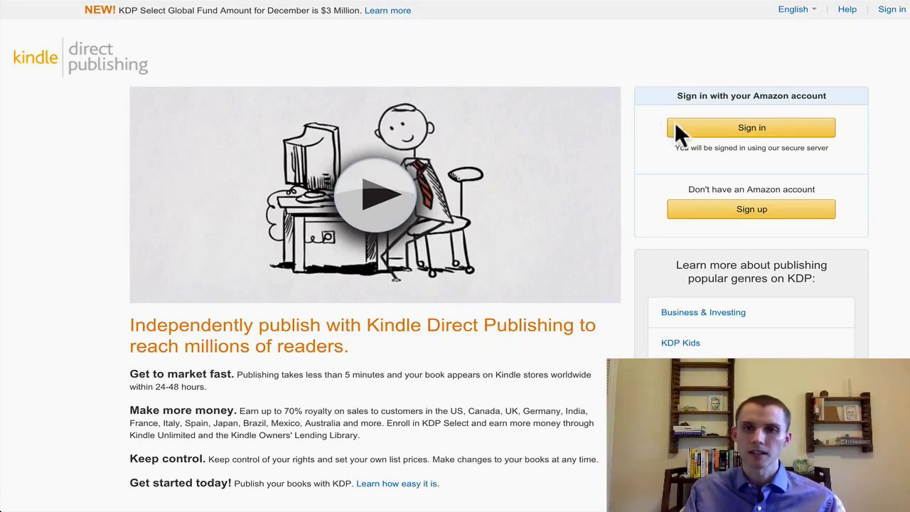
- Open the sign-in page and choose to sign in to the Kindle Direct Publishing account as a returning customer
click(723, 131)
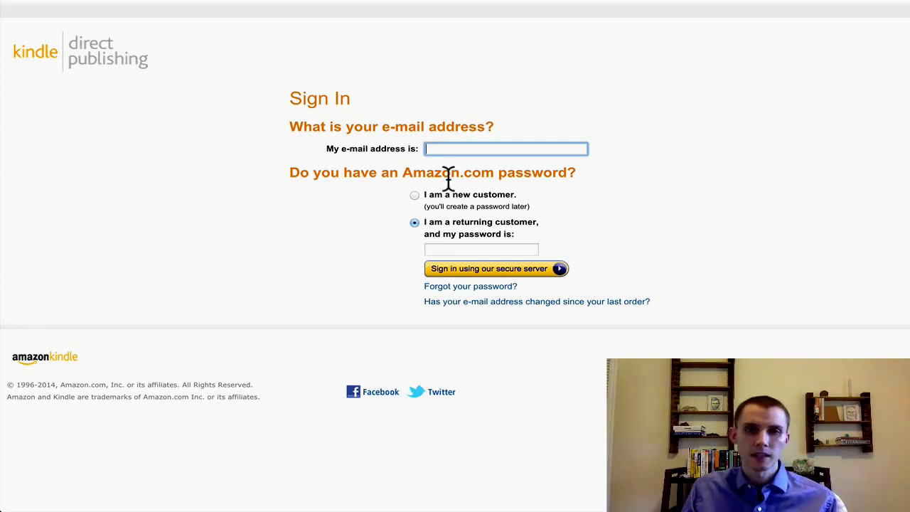
click(414, 195)
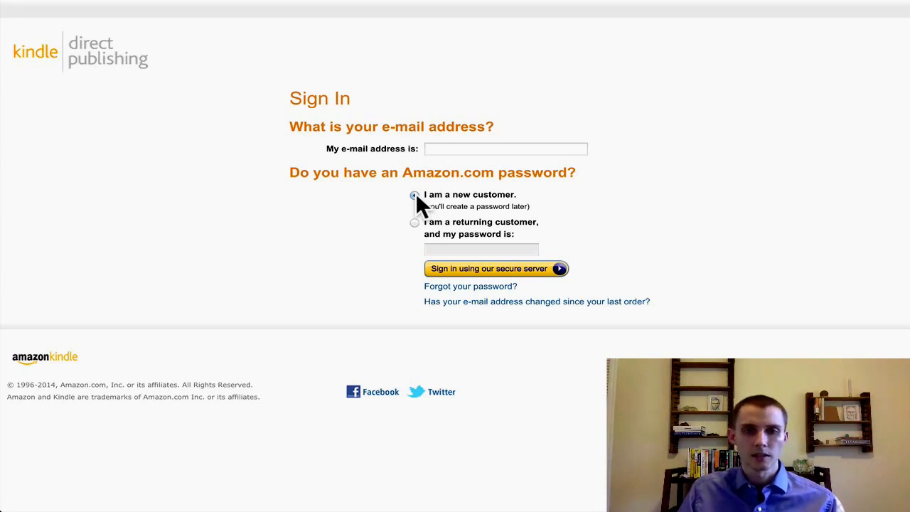
click(414, 222)
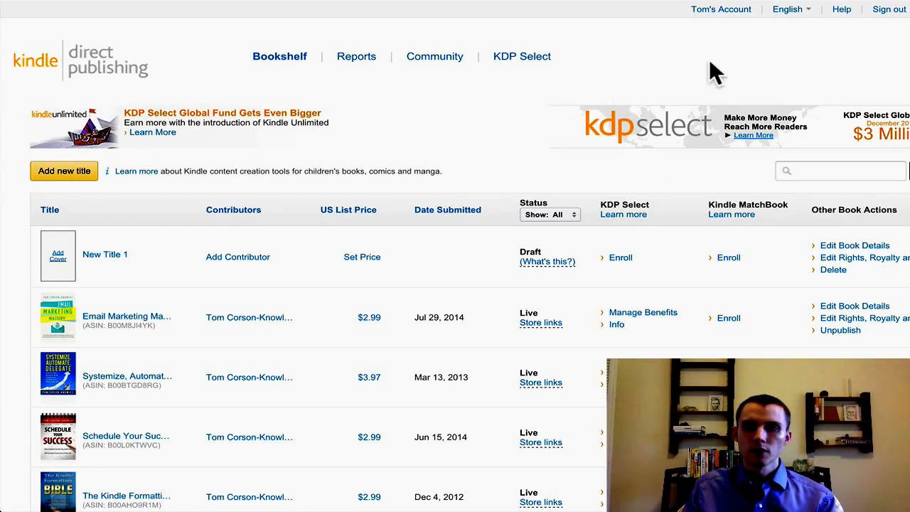
- Open the account settings and review the company/publisher, tax and royalty payment information
click(731, 11)
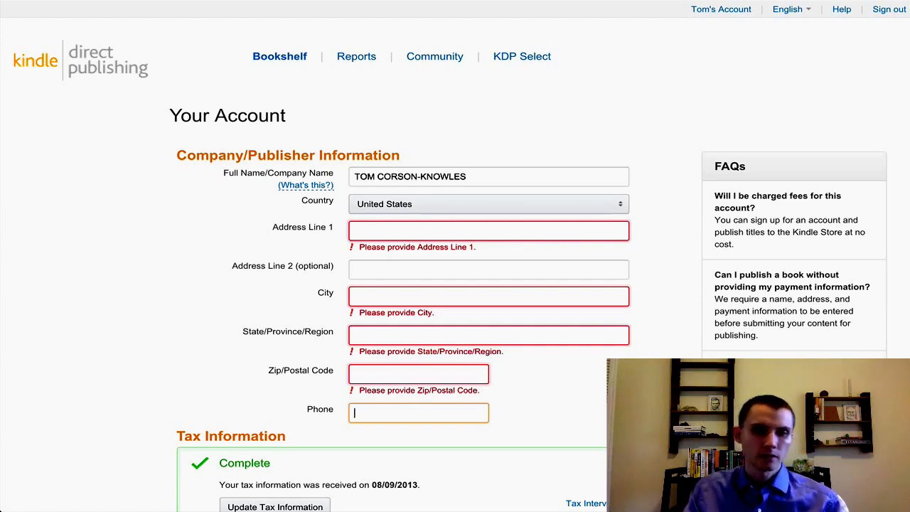
scroll(365, 459, down, 2)
scroll(329, 455, down, 1)
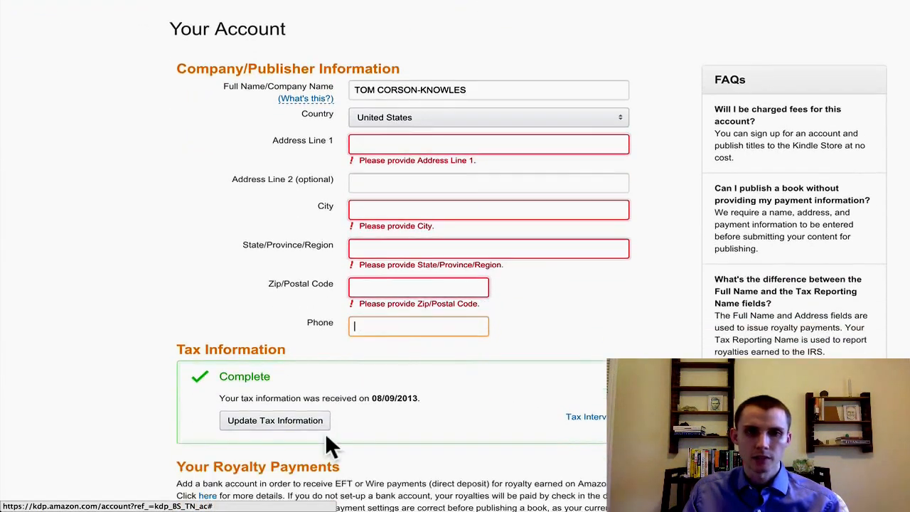
scroll(313, 419, down, 10)
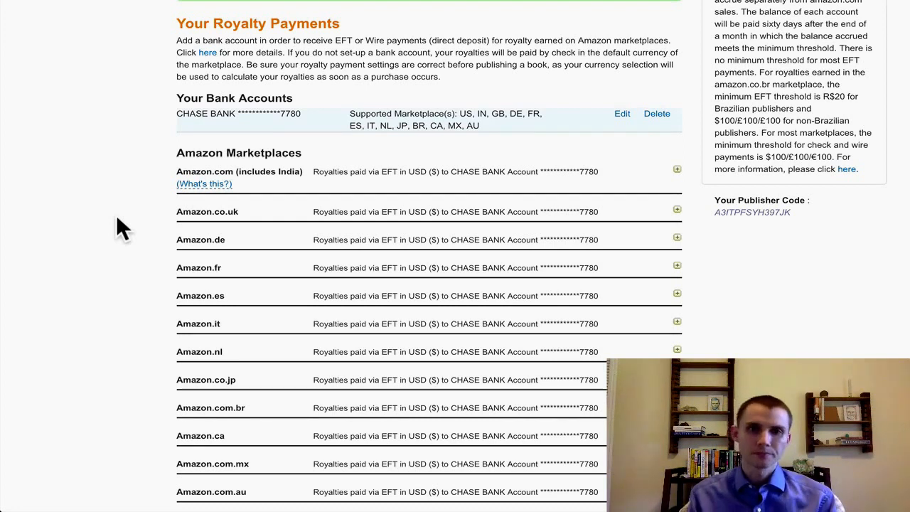
scroll(116, 214, down, 1)
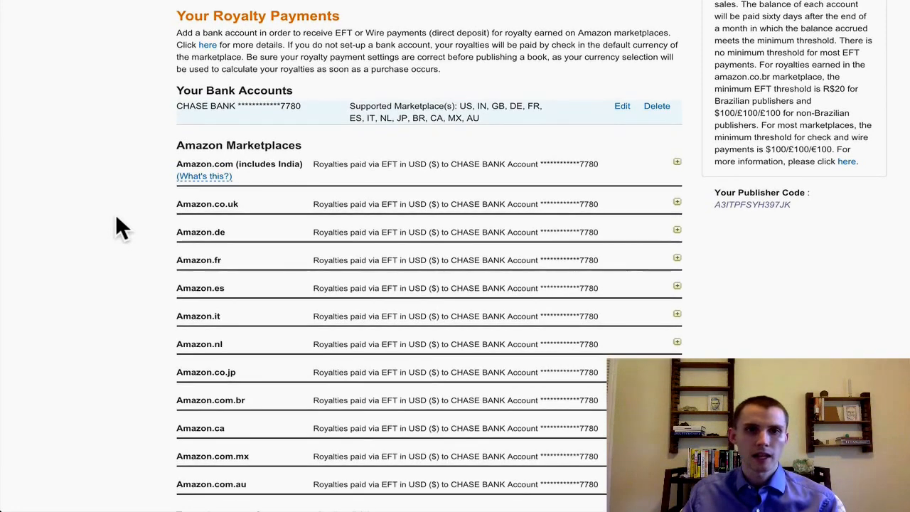
scroll(230, 203, down, 3)
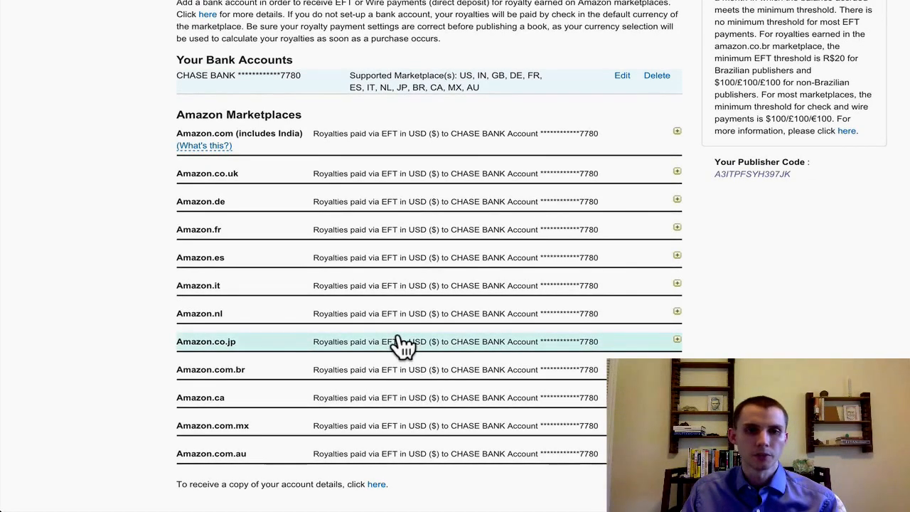
scroll(400, 345, up, 5)
scroll(495, 343, up, 2)
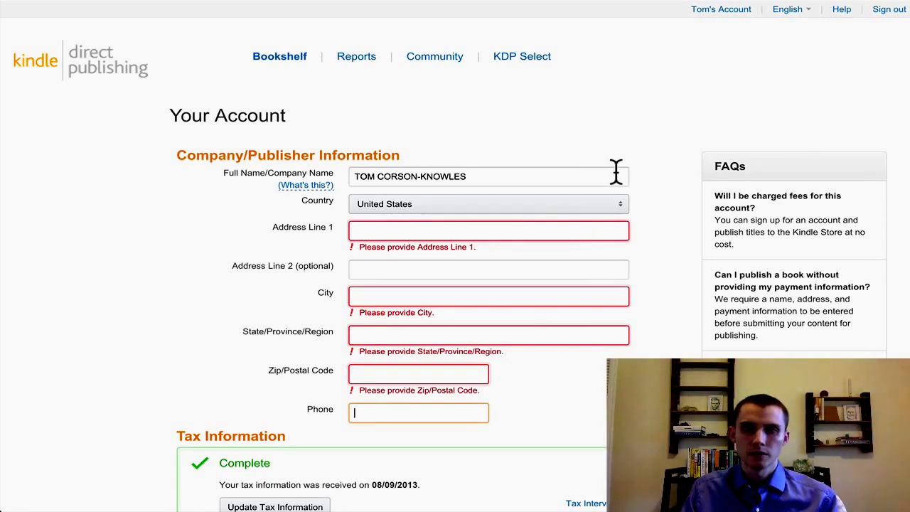
- Return to the bookshelf and start adding a new title
click(265, 65)
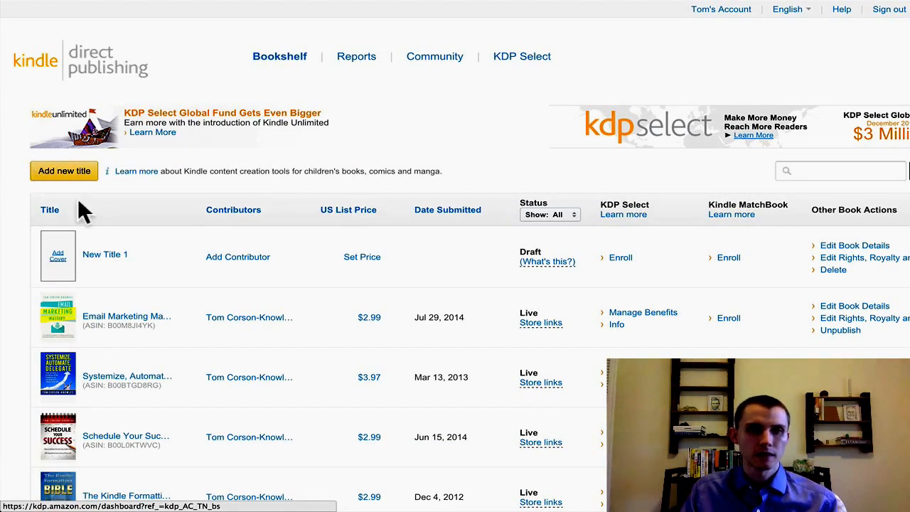
click(79, 177)
scroll(357, 181, down, 3)
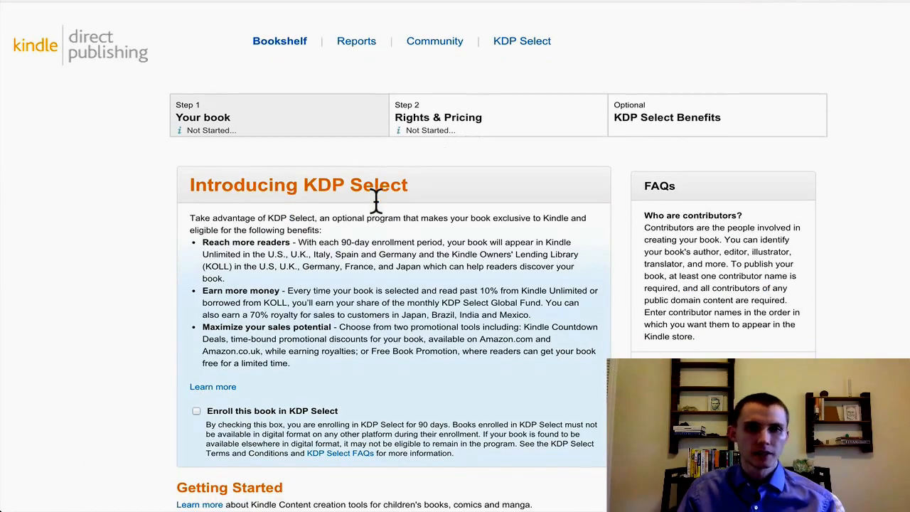
scroll(376, 199, up, 4)
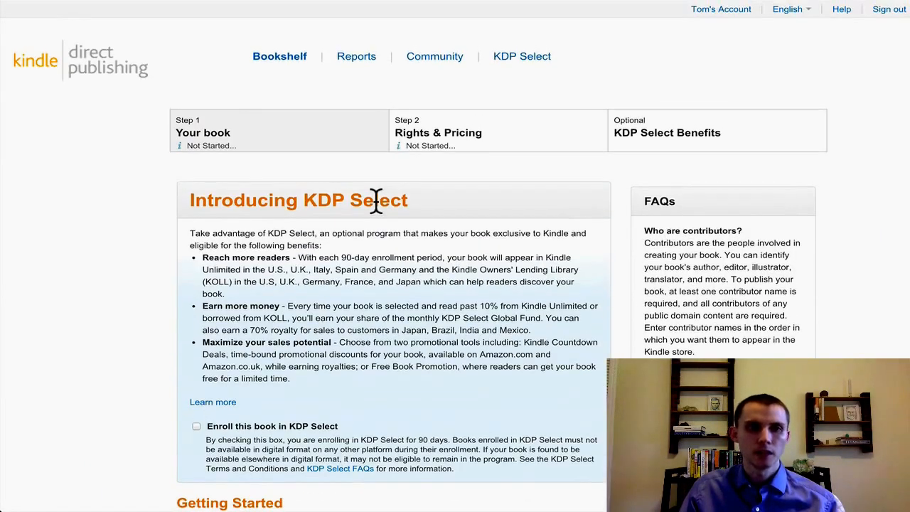
- Read through the KDP Select introduction and enroll this book in KDP Select
scroll(375, 199, down, 1)
scroll(376, 200, down, 1)
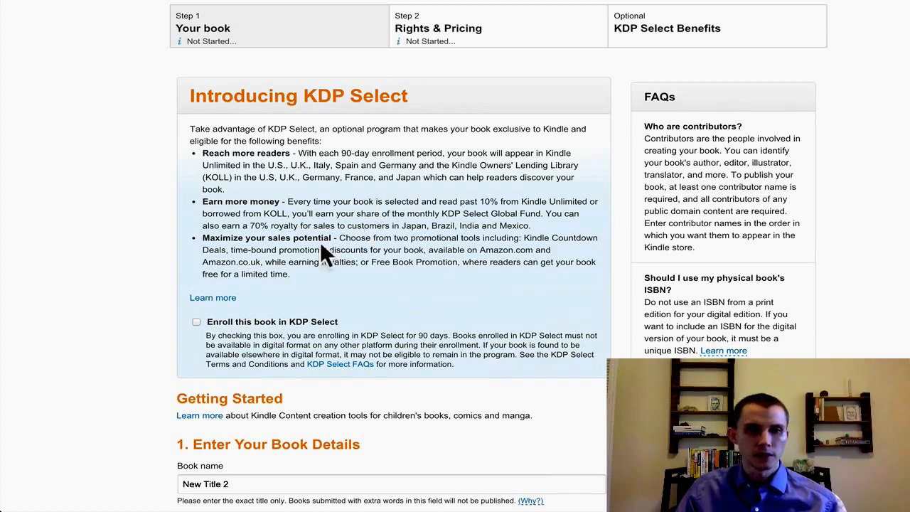
scroll(299, 252, down, 1)
scroll(104, 280, down, 1)
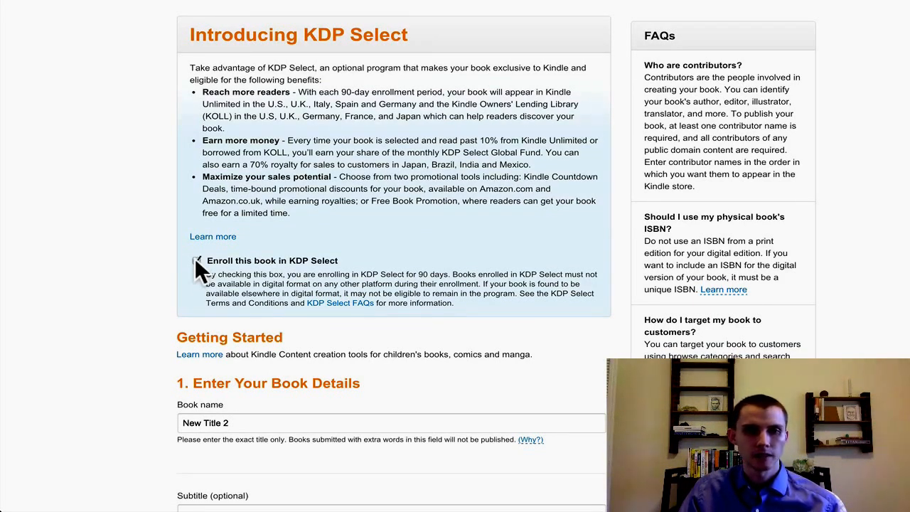
scroll(140, 274, down, 1)
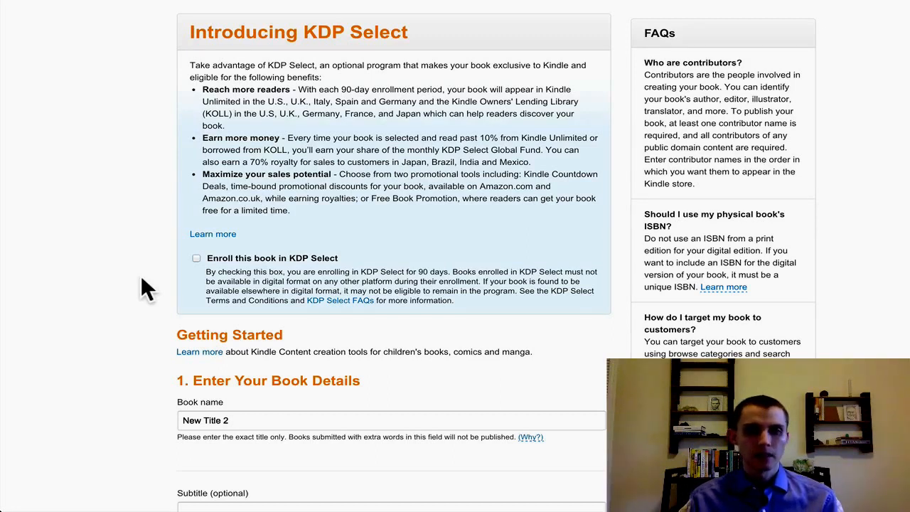
click(197, 259)
- Replace the default book name with "Book Title" in the book details
scroll(138, 327, down, 2)
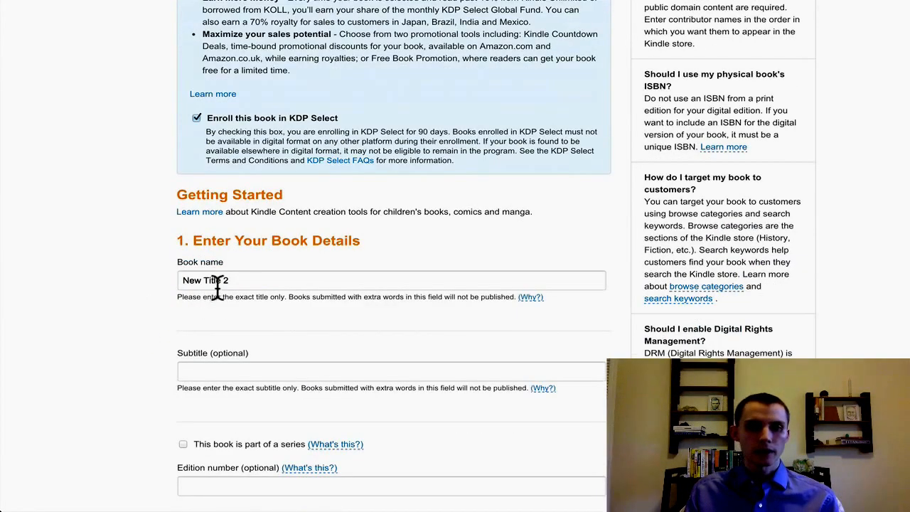
triple_click(240, 282)
key(BackSpace)
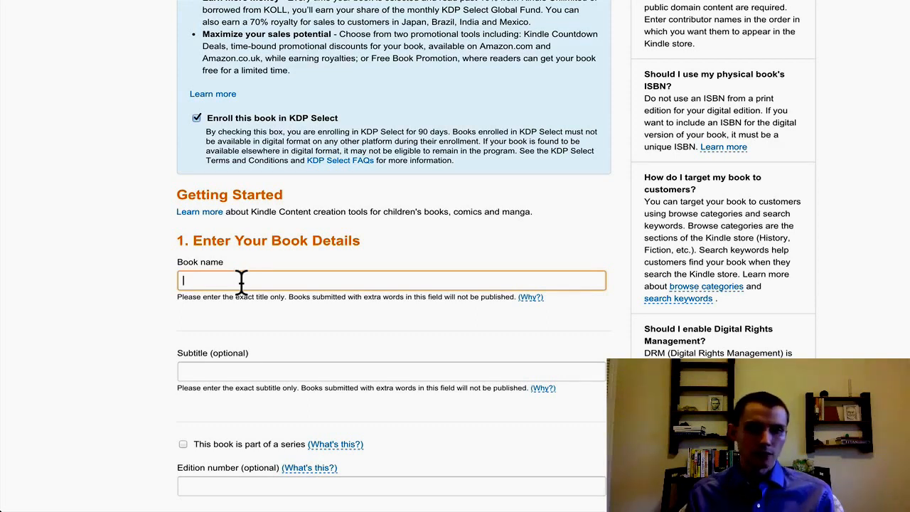
text(Book)
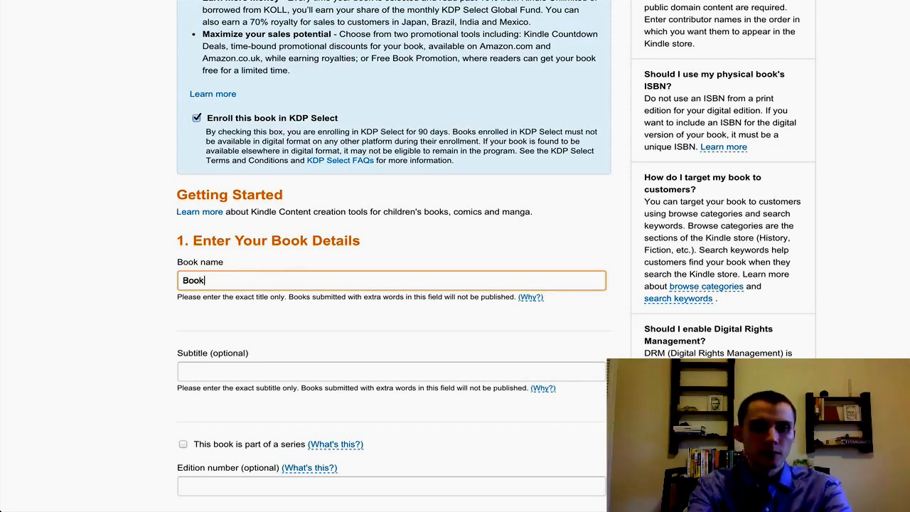
text( Title)
- Enter "The Awesomest Book Ever" as the book's subtitle
key(Tab)
key(Tab)
text(Th)
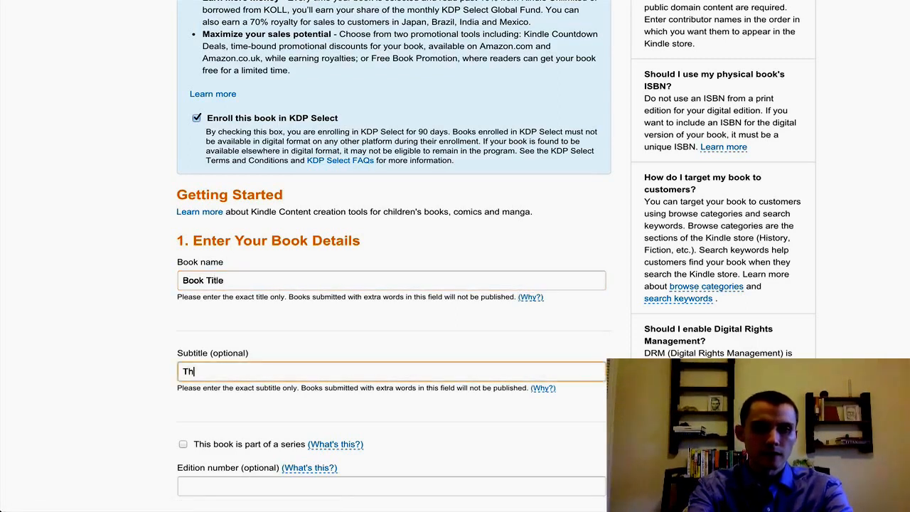
text(e Awesom)
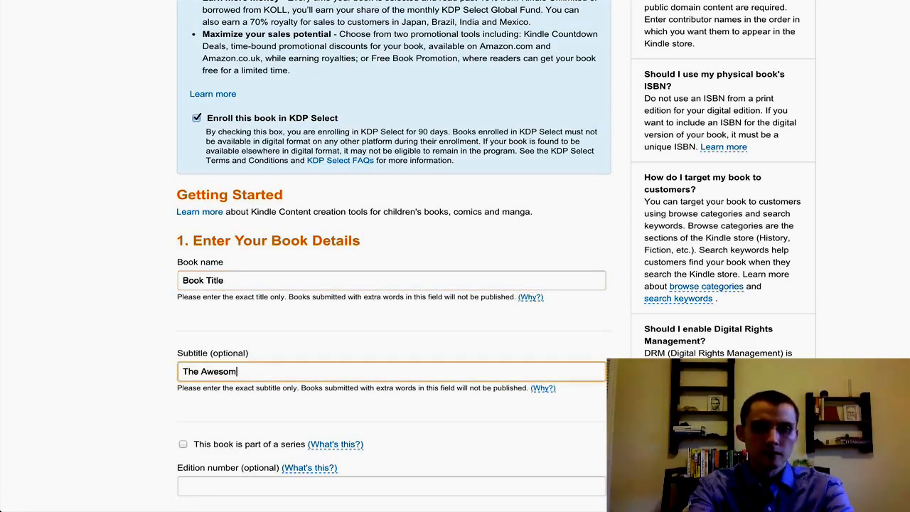
text(est Book Ever)
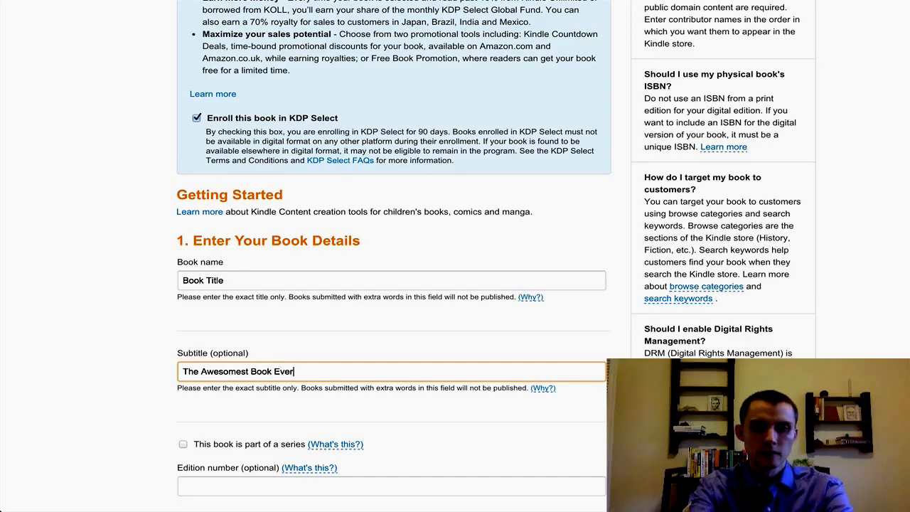
- Mark the book as part of a series titled "The Cool Trilogy" and set the volume to 1
scroll(167, 313, down, 3)
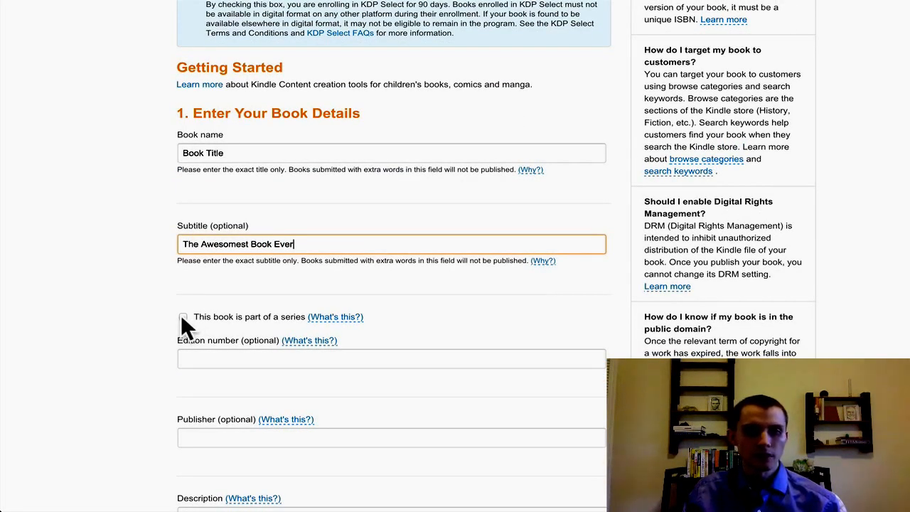
click(182, 316)
click(197, 352)
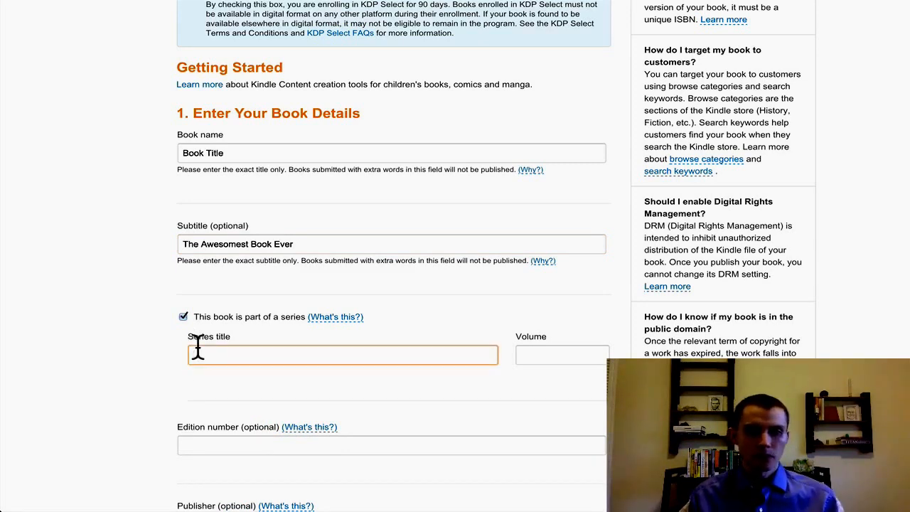
text(Th)
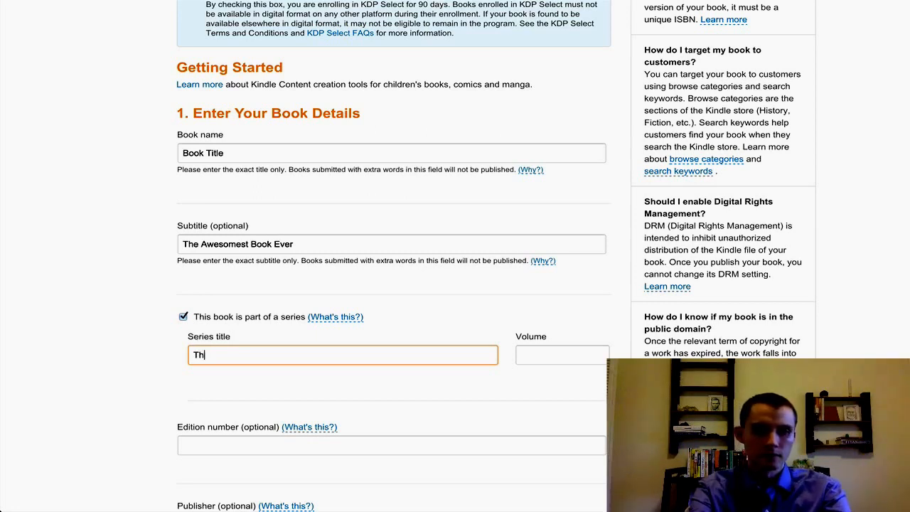
text(e Cool Trilogy)
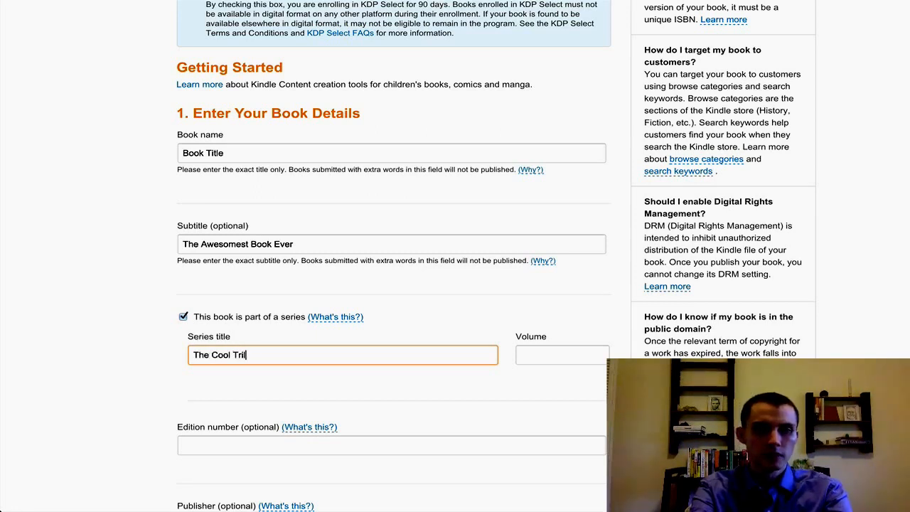
key(Tab)
text(1)
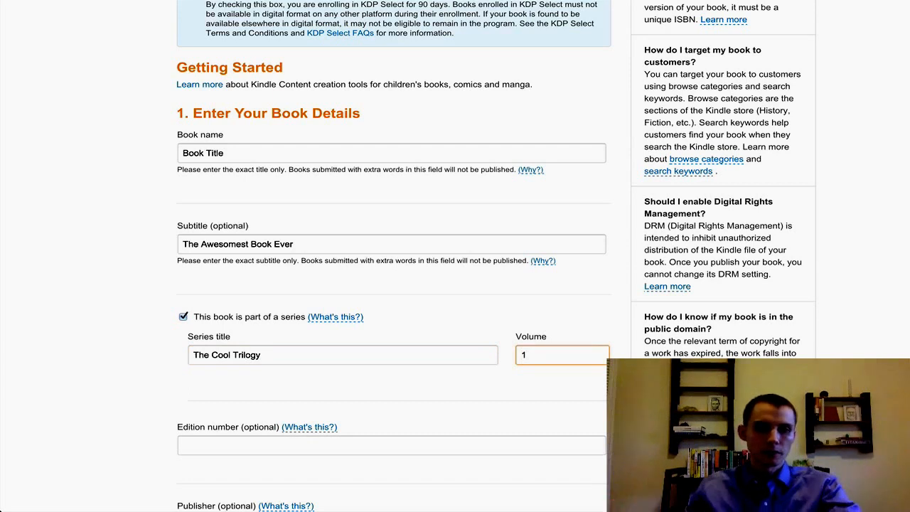
- Review the series title and the optional edition number and publisher fields in the book details
scroll(496, 255, down, 1)
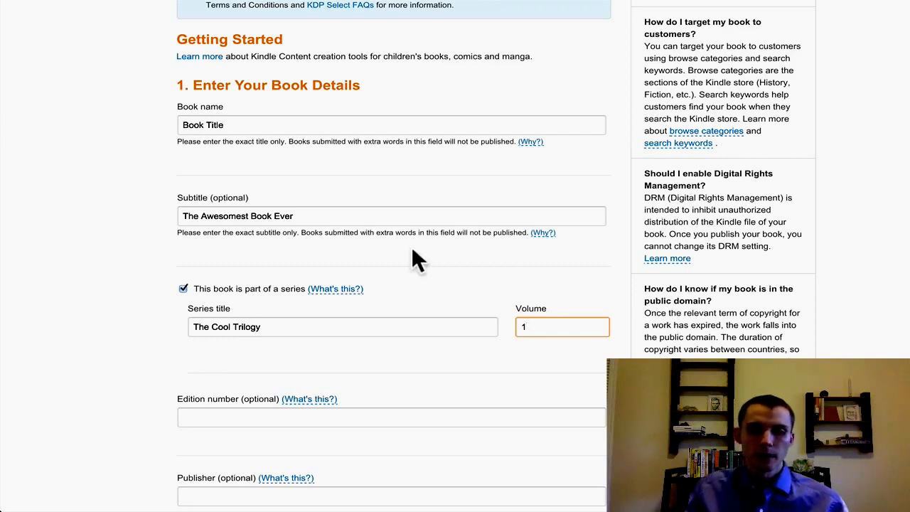
click(228, 326)
scroll(199, 322, down, 1)
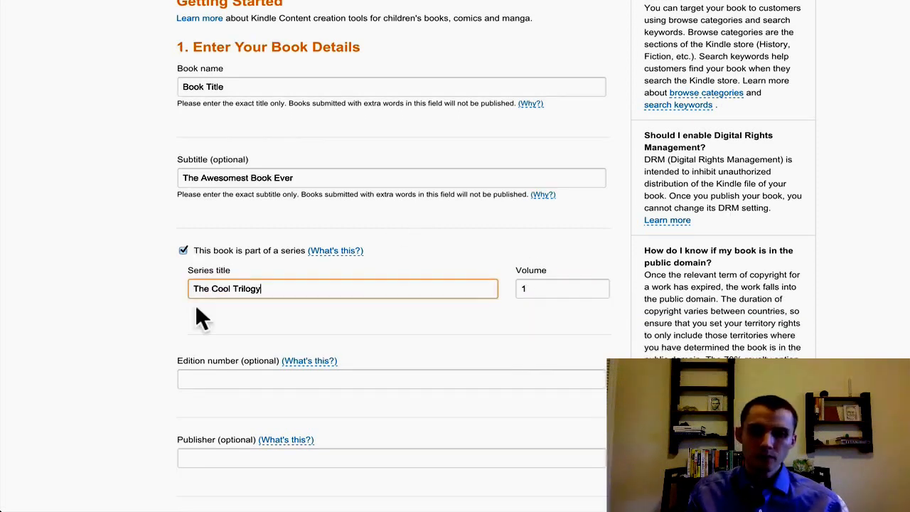
click(208, 382)
scroll(146, 339, down, 1)
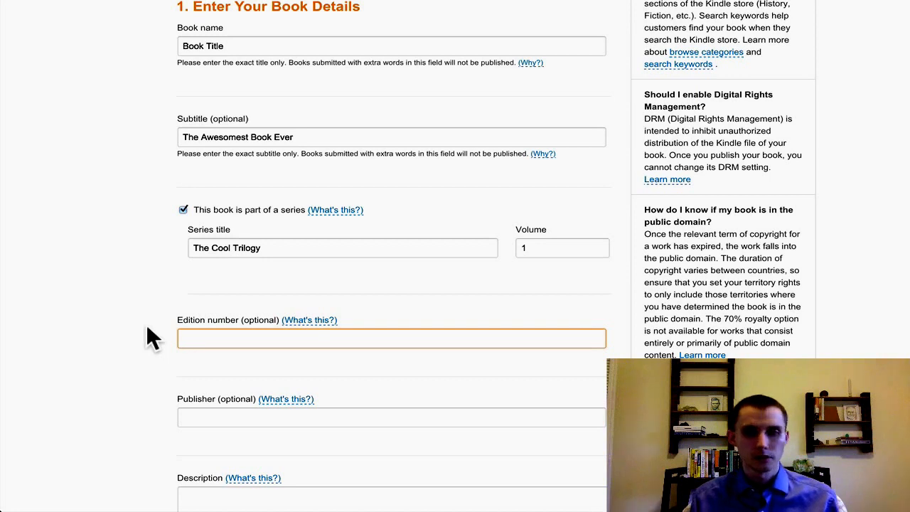
scroll(214, 356, down, 1)
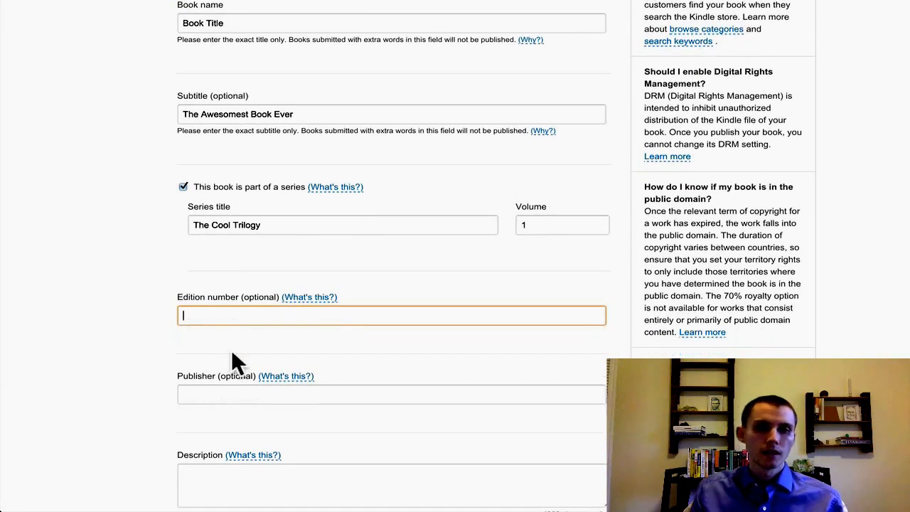
click(194, 393)
scroll(36, 277, down, 1)
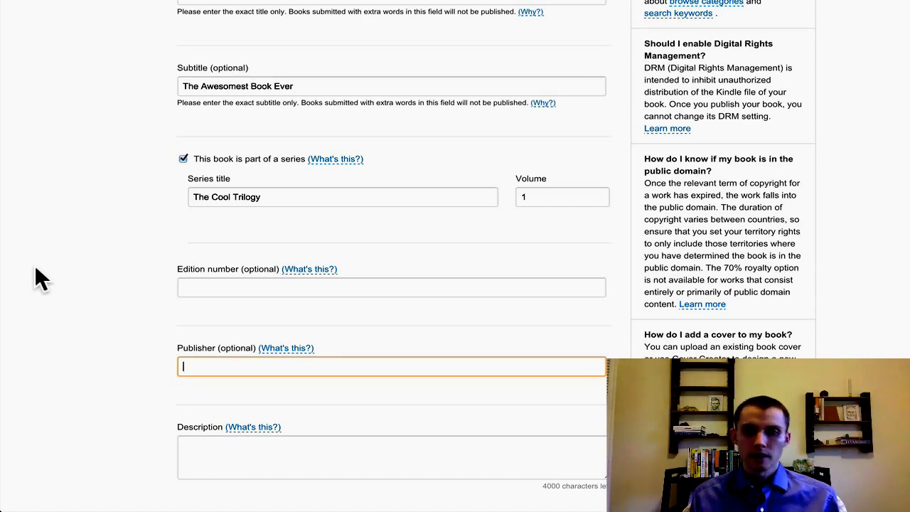
- Fill the book description with placeholder lines "tekhalkajf", "etlkjlk" and, after a blank line, "tlkejtlk"
key(Tab)
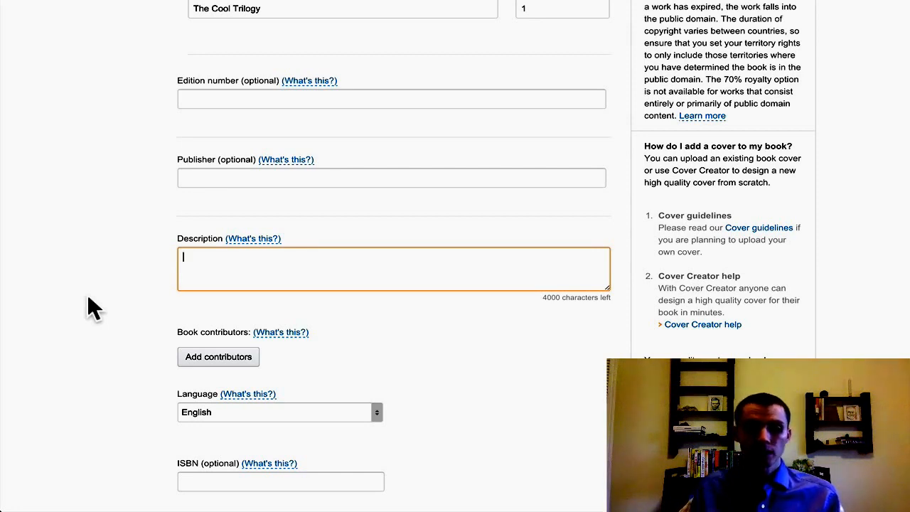
drag(544, 295, 605, 294)
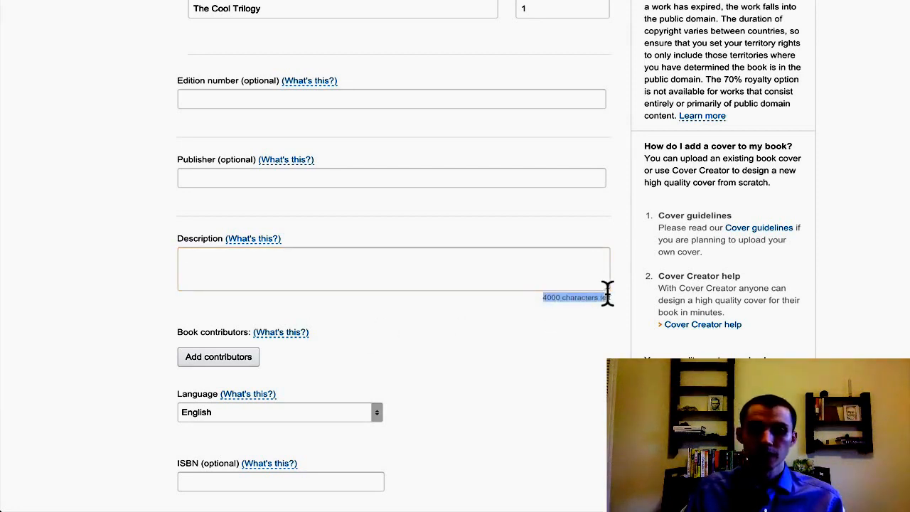
click(505, 270)
text(tekhalkajf)
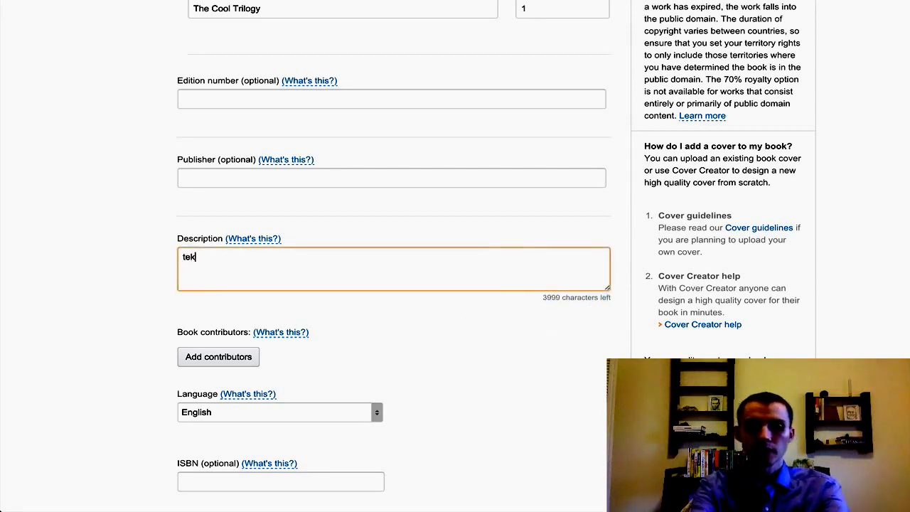
key(Return)
text(etlkjlk)
key(Return)
key(Return)
text(tlkejtlk)
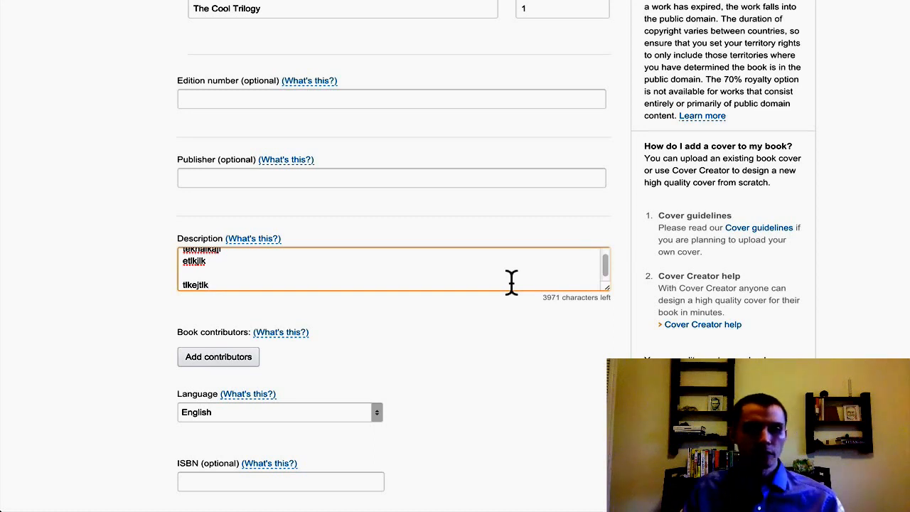
- Add a book contributor with the author's first and last name and set the contributor title to Author
scroll(254, 249, down, 1)
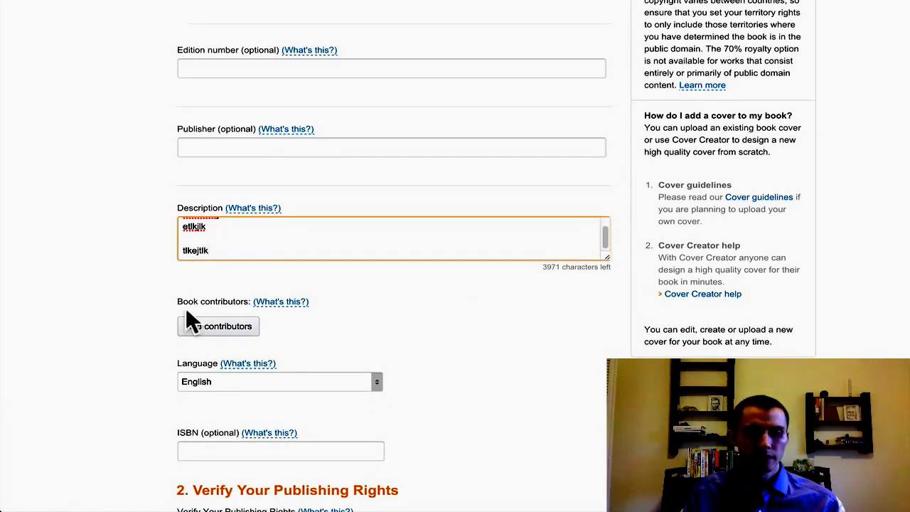
scroll(149, 324, down, 1)
scroll(147, 324, down, 1)
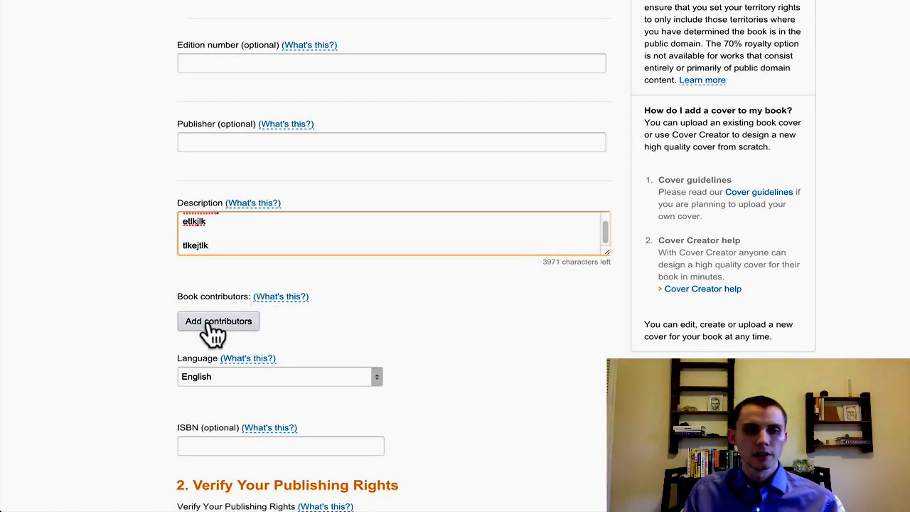
click(214, 328)
click(300, 238)
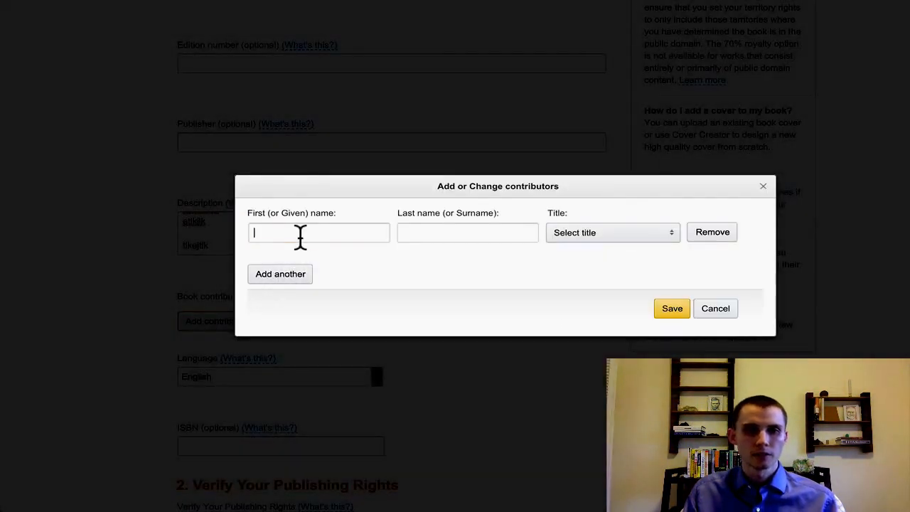
text(Tom)
key(Tab)
text(C)
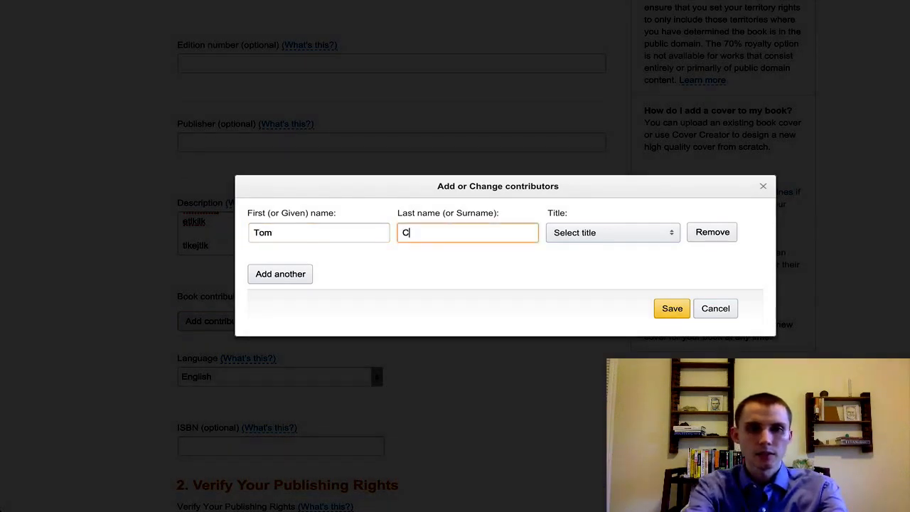
text(orson-Knowles)
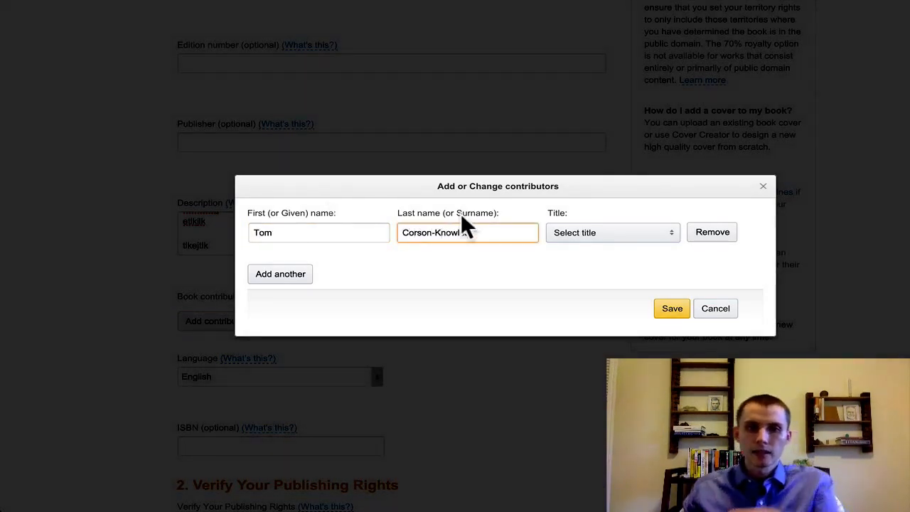
click(573, 230)
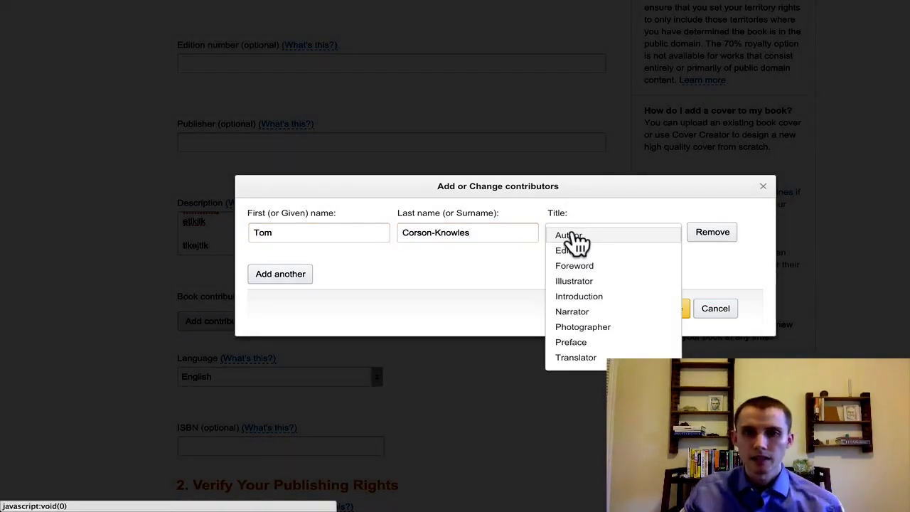
click(574, 235)
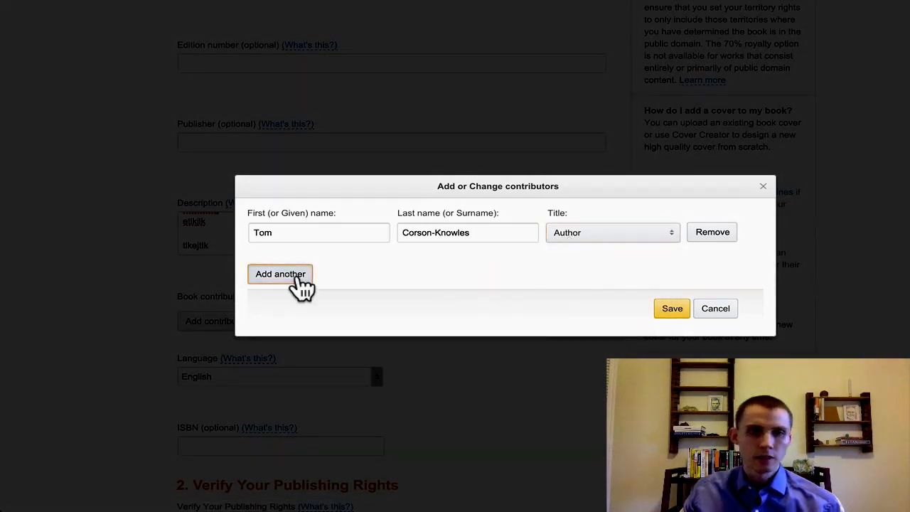
click(293, 275)
click(594, 257)
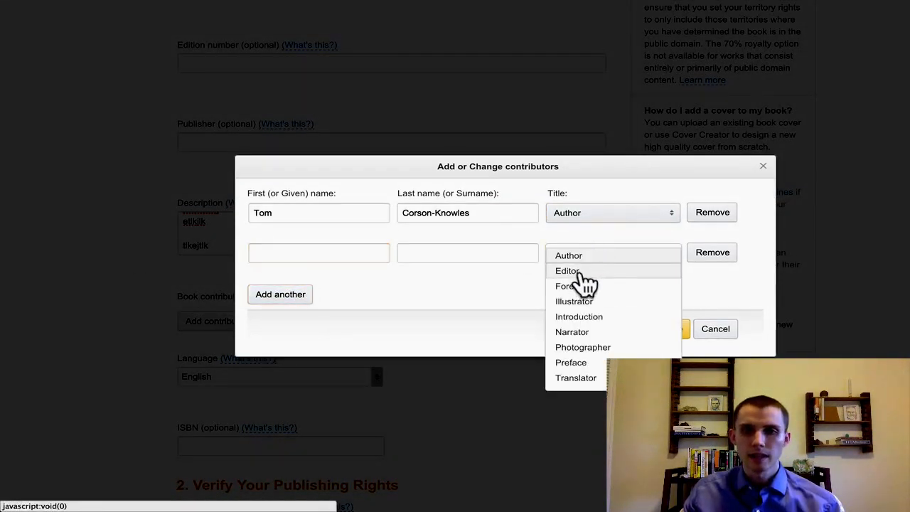
scroll(586, 285, down, 1)
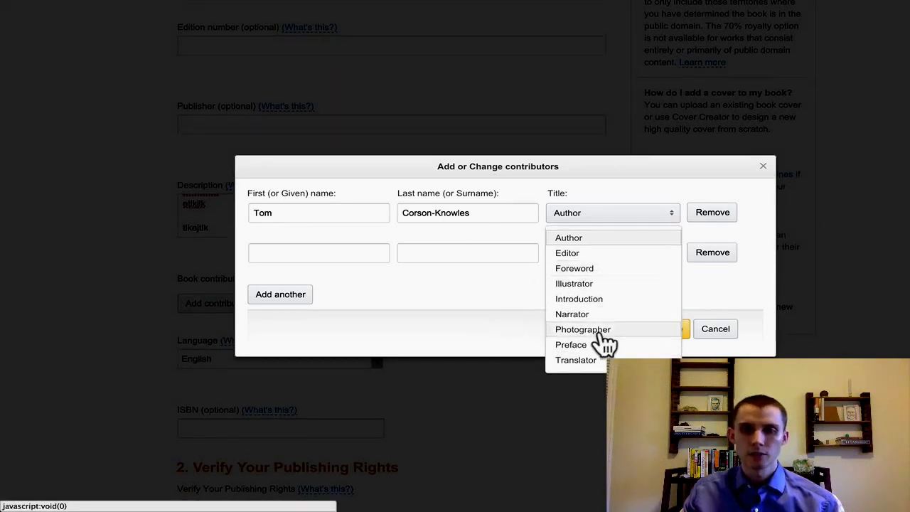
scroll(601, 325, up, 3)
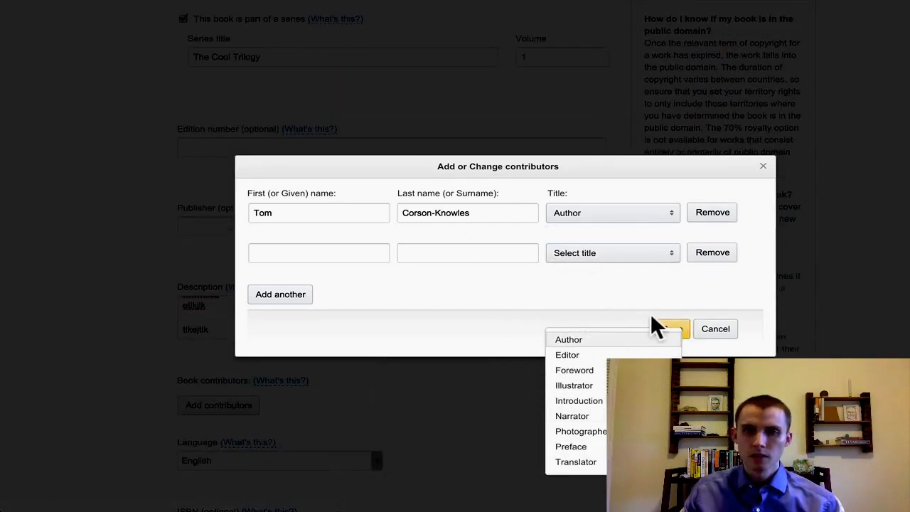
click(670, 331)
click(690, 252)
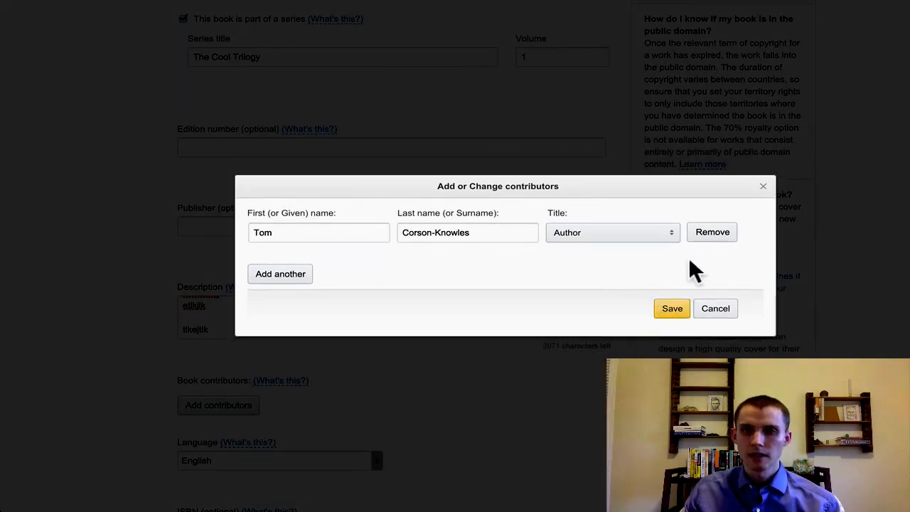
- Save the contributor list and check the contributor entry in the book details
click(670, 308)
scroll(435, 327, down, 2)
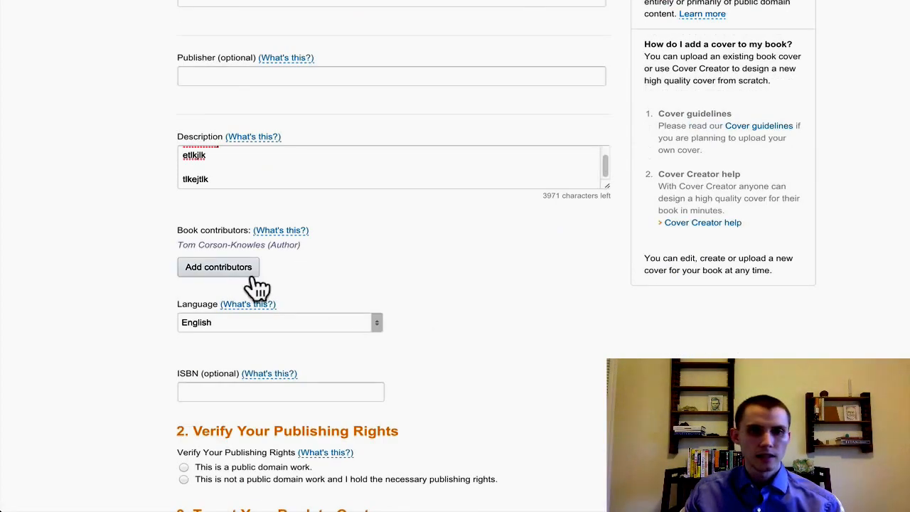
drag(182, 244, 306, 248)
click(305, 251)
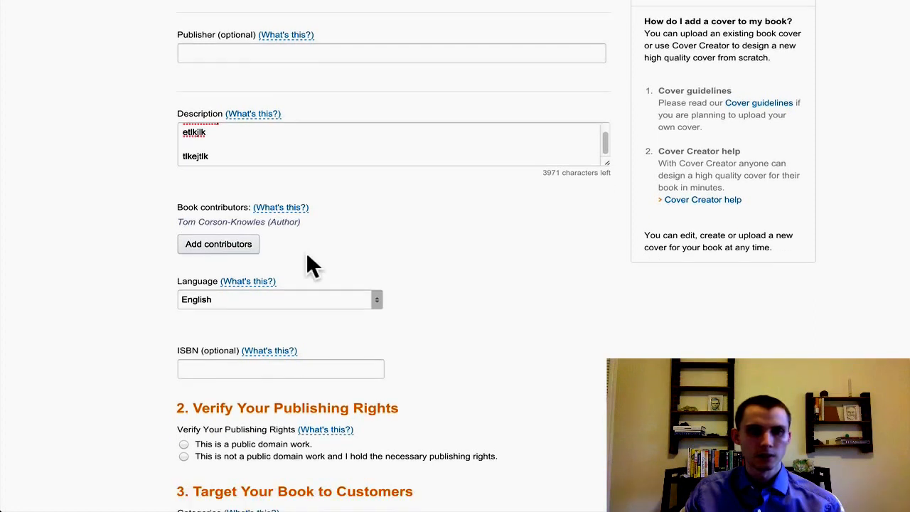
- Look through the languages available for the book and close the list without choosing another one
scroll(308, 256, down, 1)
click(310, 257)
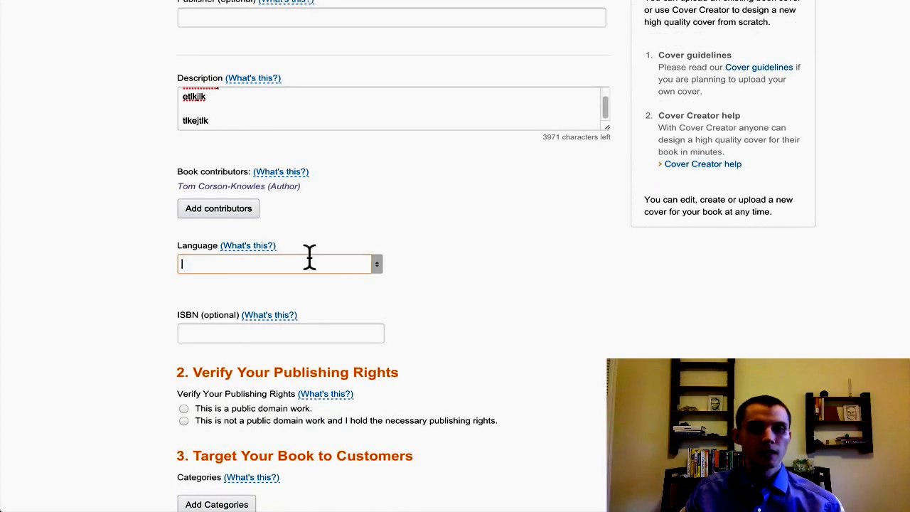
click(376, 266)
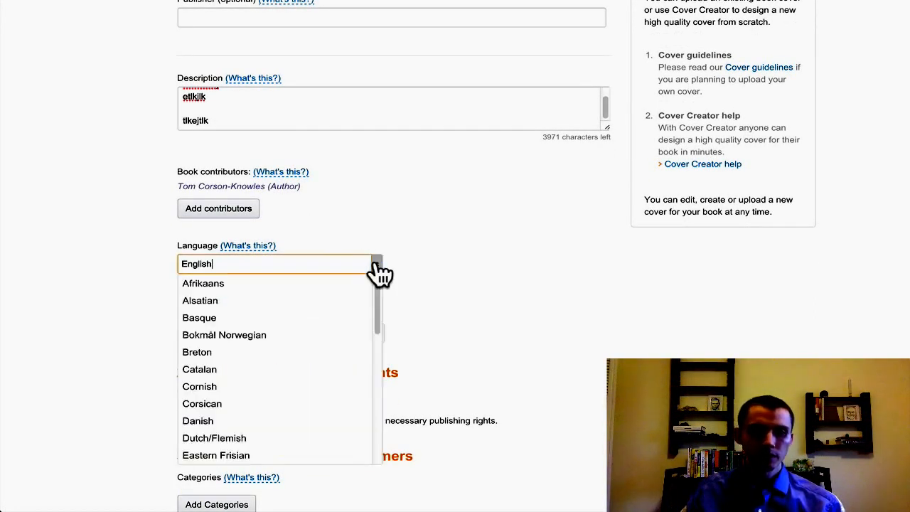
click(436, 284)
scroll(260, 288, down, 3)
scroll(213, 285, up, 2)
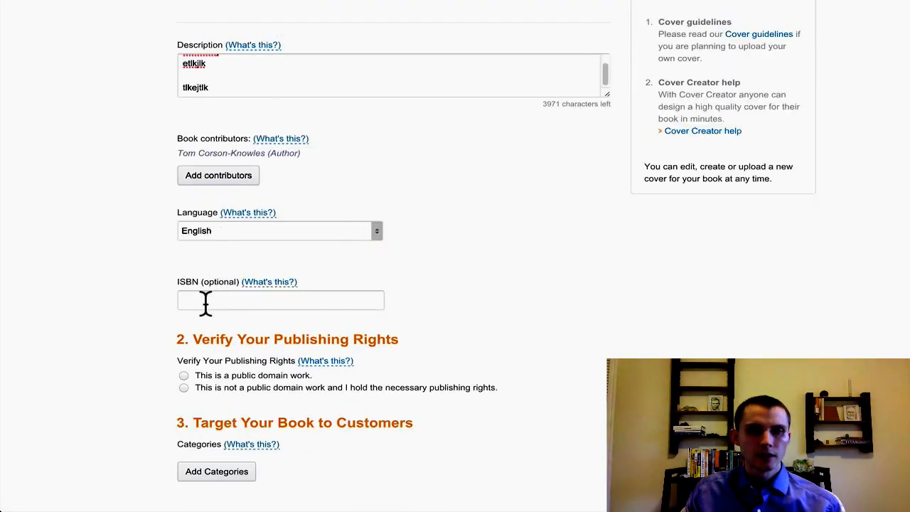
- Read the help explanation for the optional ISBN field and close it
click(205, 304)
scroll(427, 285, down, 1)
click(285, 249)
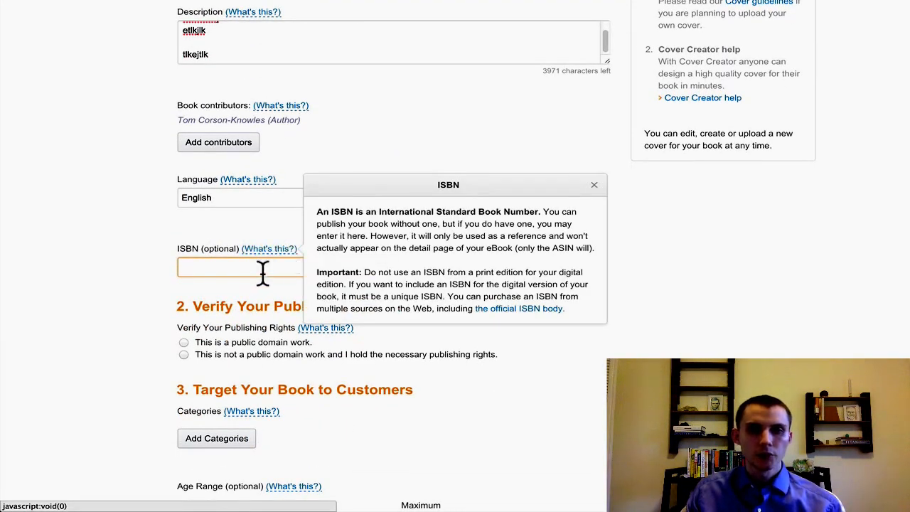
click(260, 272)
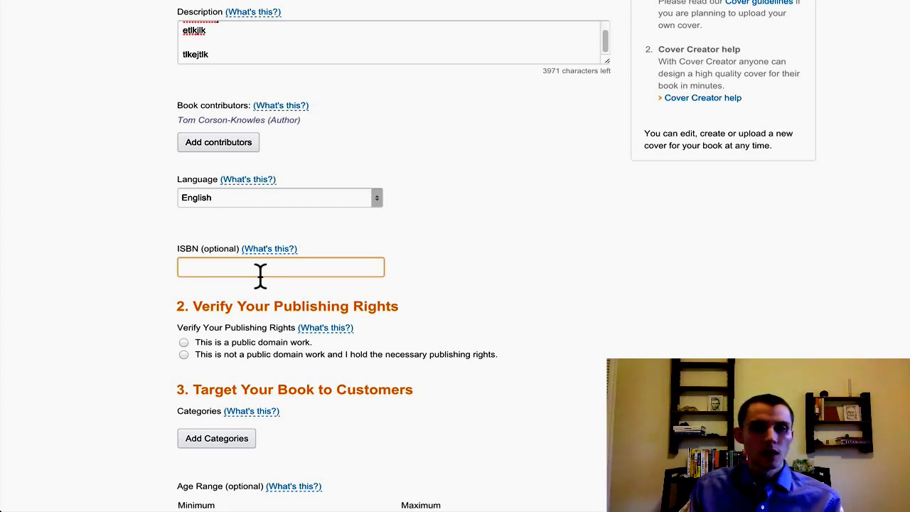
scroll(235, 270, down, 5)
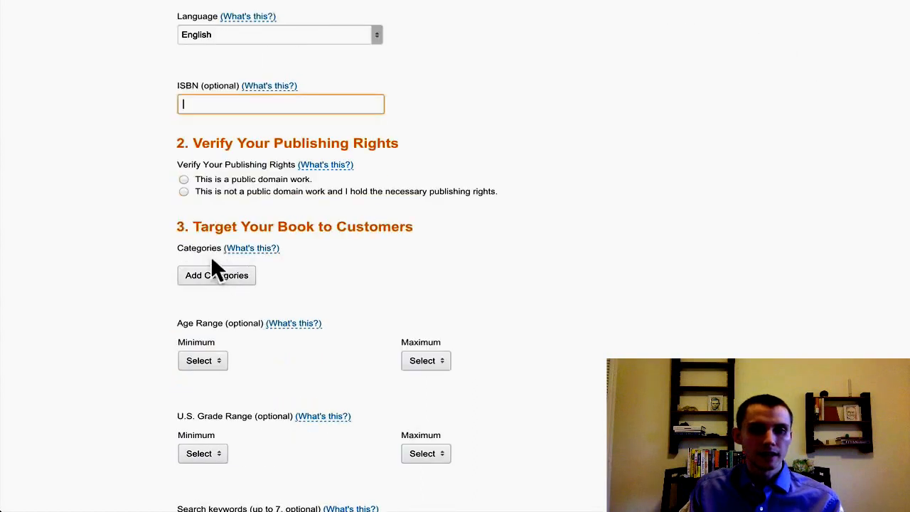
click(184, 178)
click(683, 326)
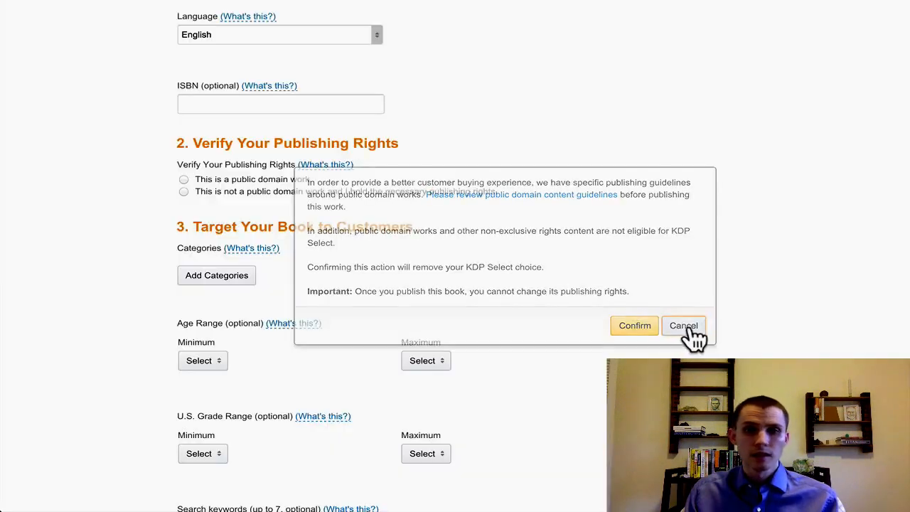
- Declare that the book is not a public domain work and that the necessary publishing rights are held
click(183, 191)
scroll(146, 206, up, 2)
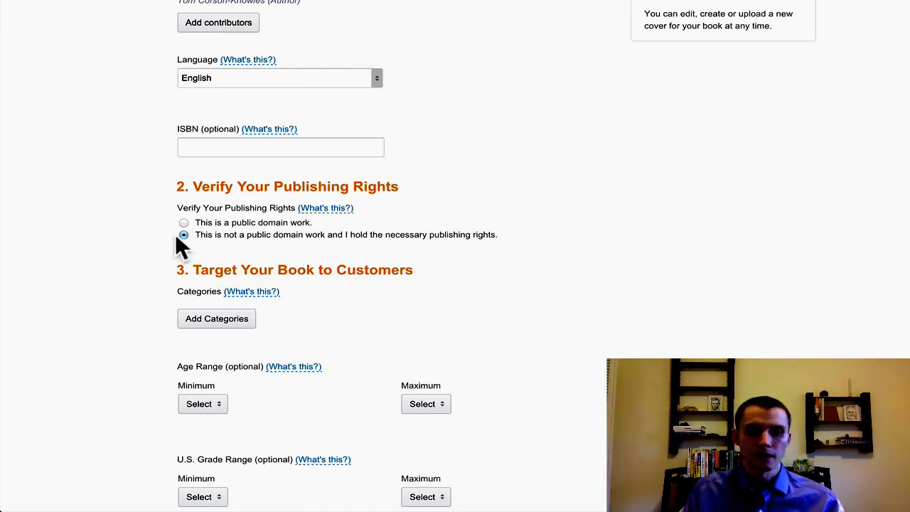
scroll(254, 232, down, 1)
scroll(177, 243, down, 1)
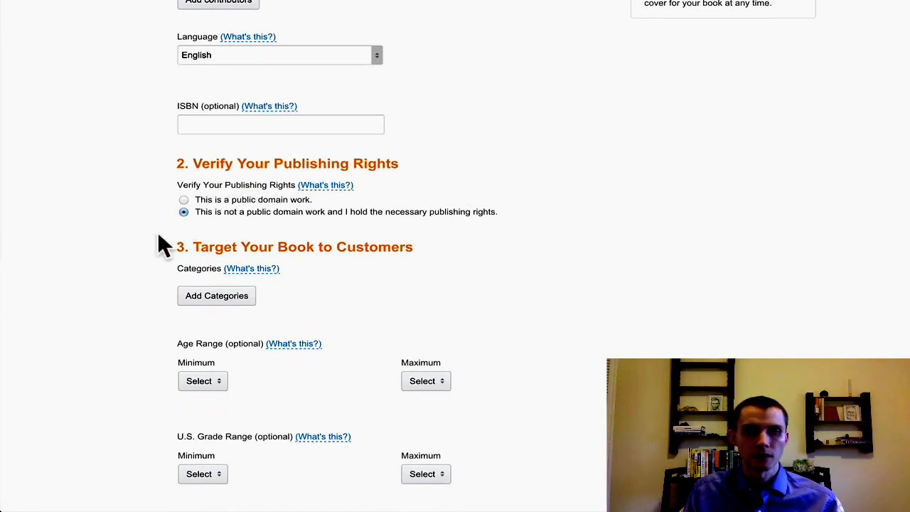
- Start adding book categories, compare the Fiction and Nonfiction filters, and restrict the category list to Nonfiction
scroll(158, 237, down, 2)
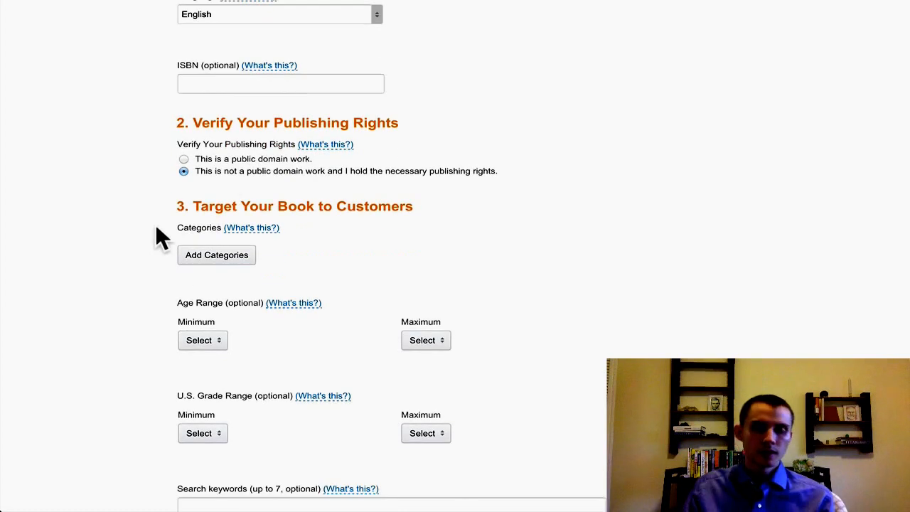
click(189, 270)
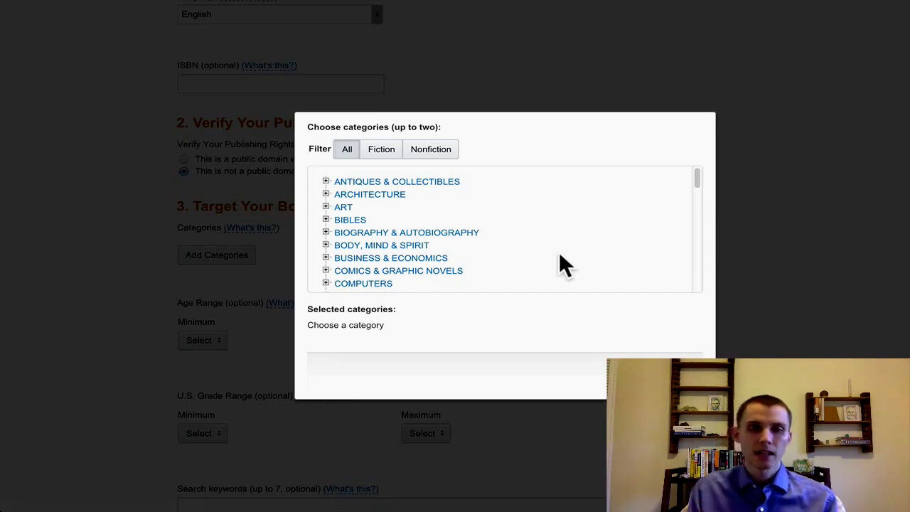
click(382, 153)
click(416, 152)
click(398, 155)
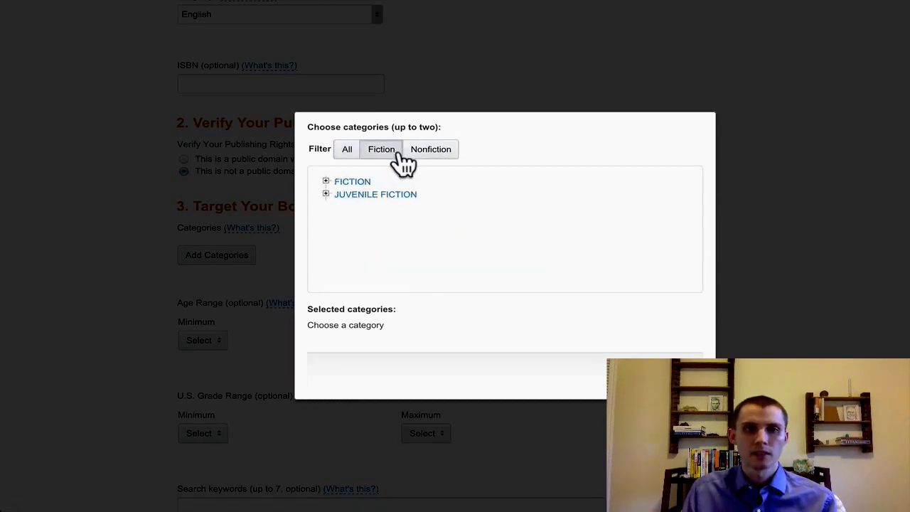
click(421, 162)
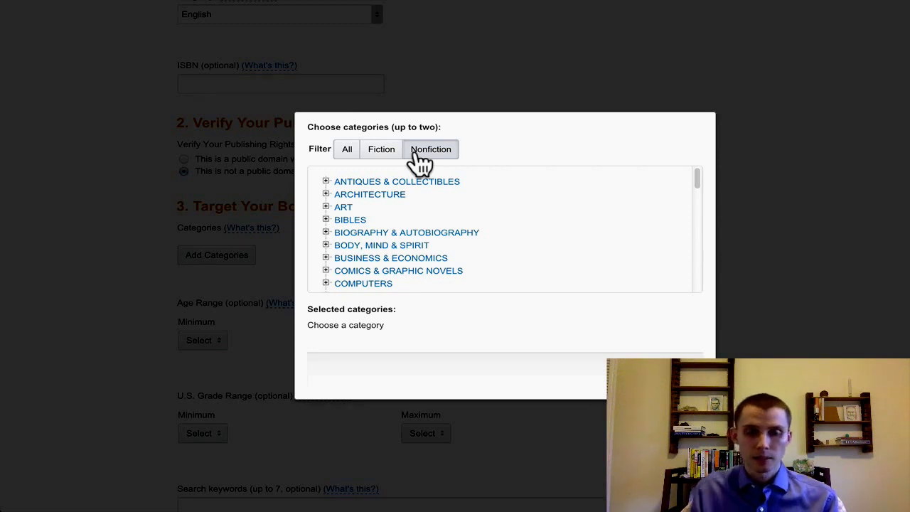
- Select Aging and Anger under Family & Relationships as the book's two categories
scroll(449, 196, down, 4)
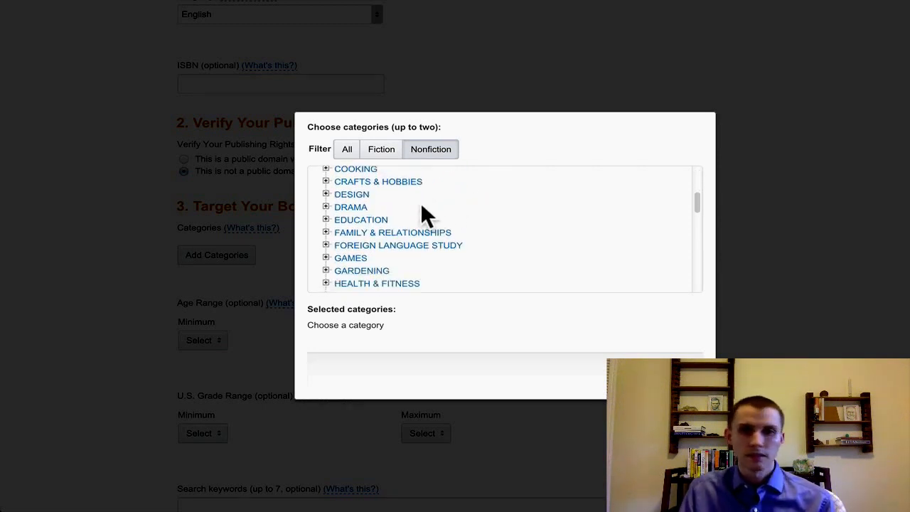
click(394, 225)
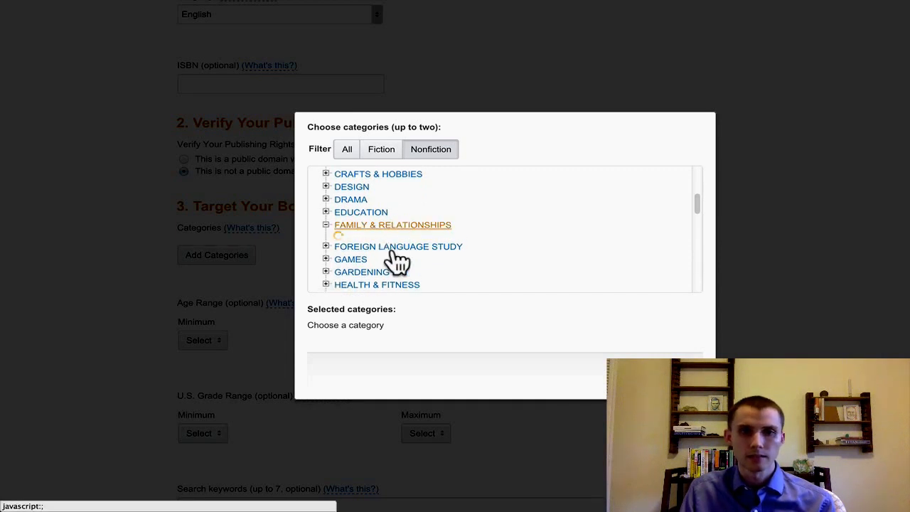
scroll(375, 253, down, 2)
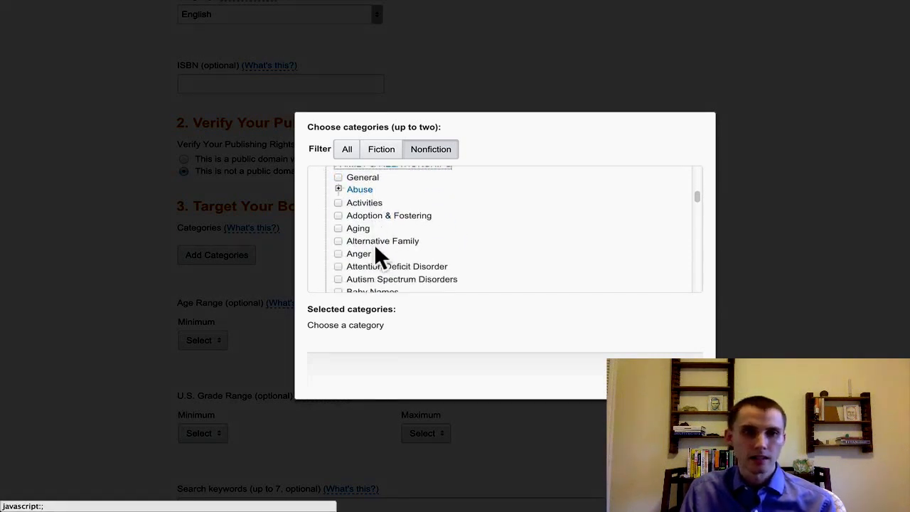
click(337, 228)
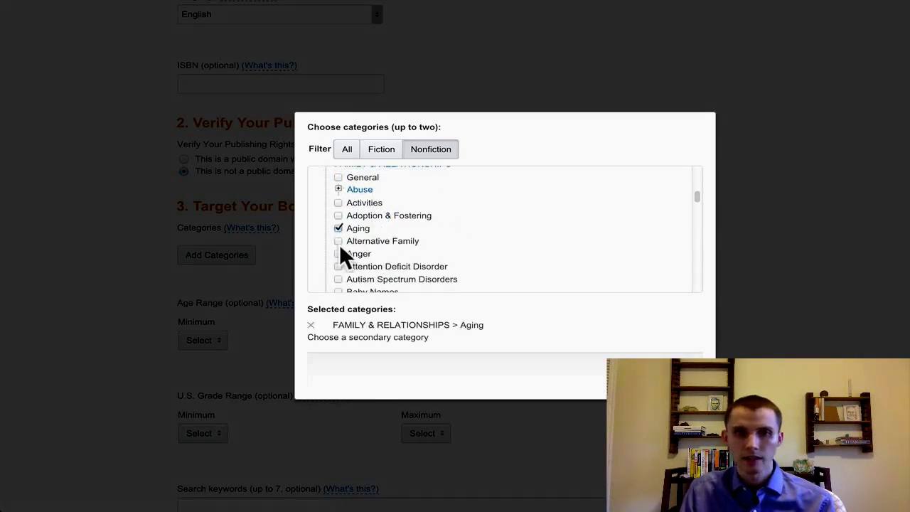
scroll(338, 245, down, 1)
click(338, 225)
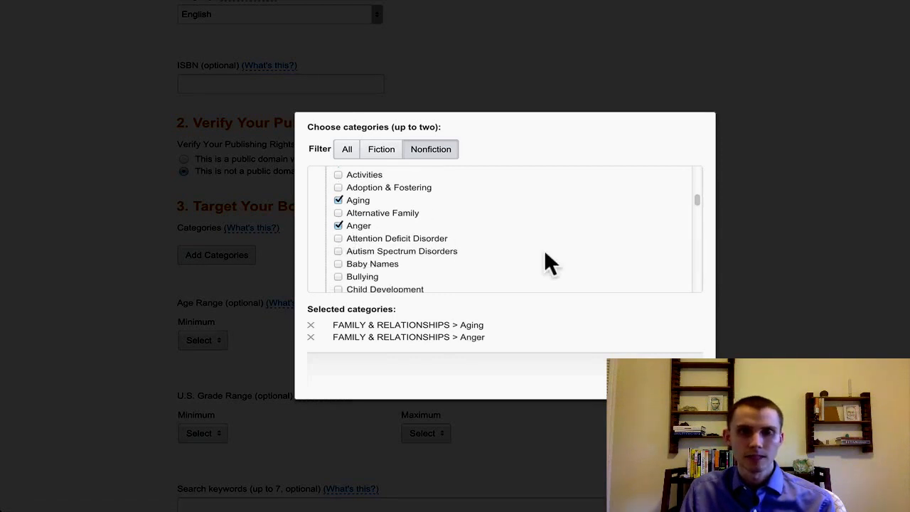
- Replace the Aging category with Adoption & Fostering and save the category selection
scroll(533, 259, up, 1)
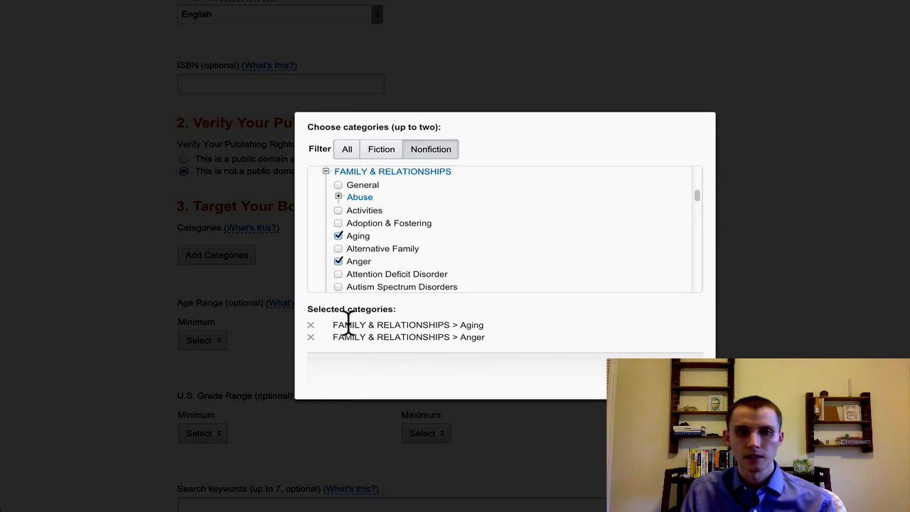
click(311, 325)
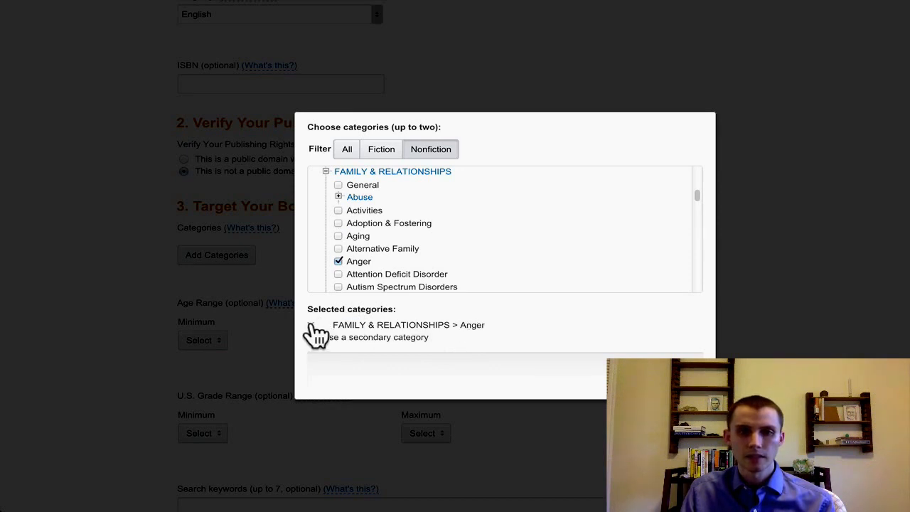
click(339, 222)
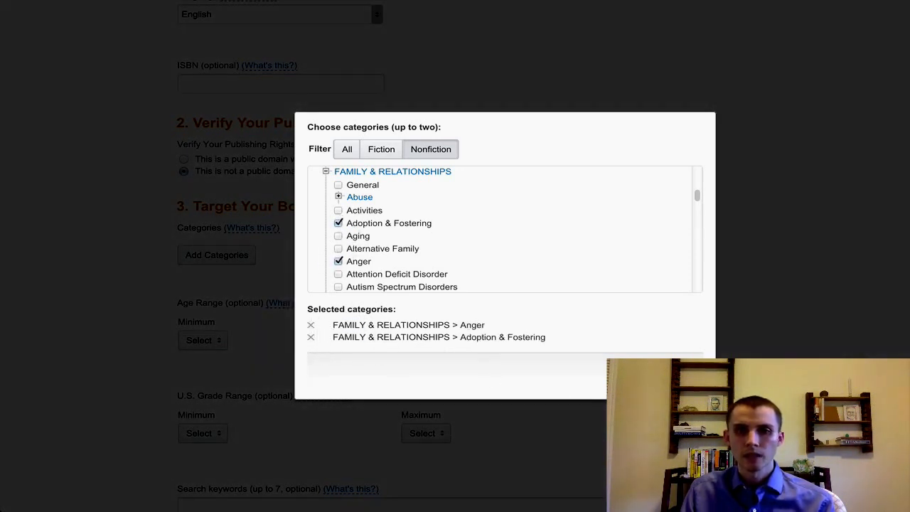
click(681, 376)
scroll(315, 275, down, 1)
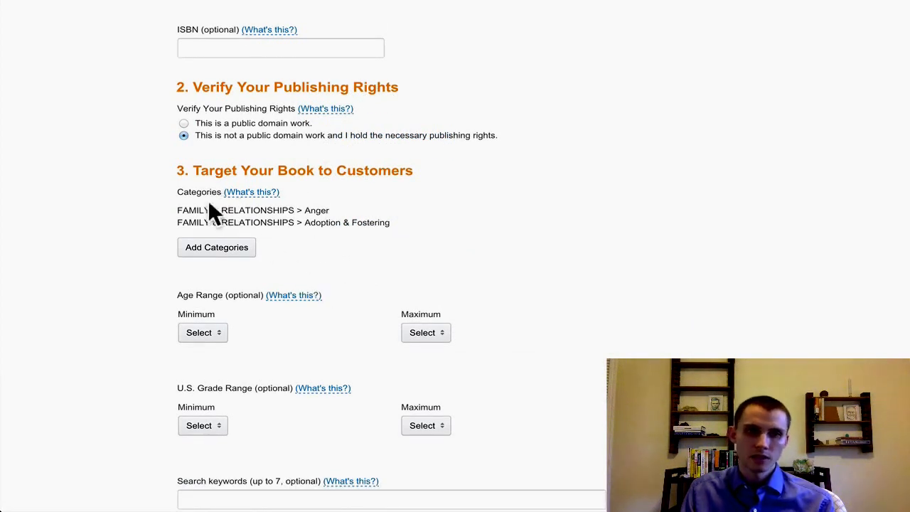
- Review the chosen categories and the optional minimum and maximum settings for age range and U.S. grade range
drag(192, 208, 381, 216)
click(383, 216)
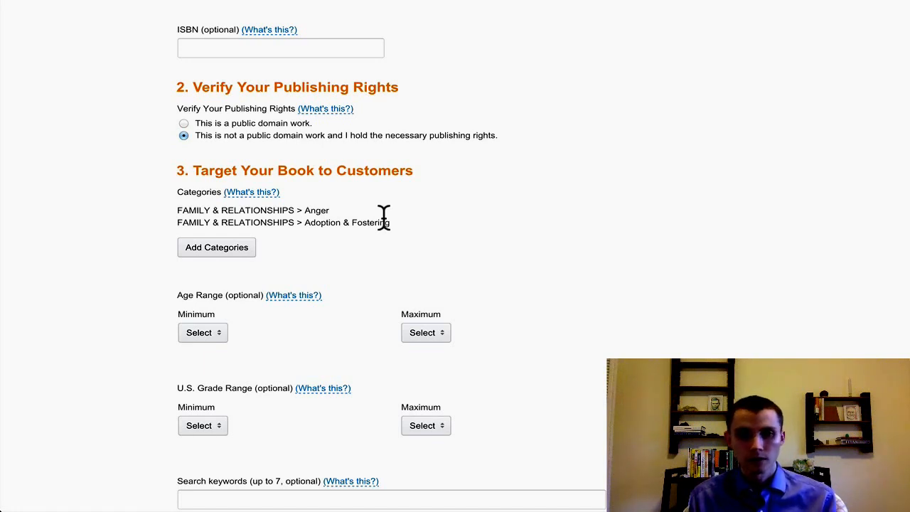
scroll(284, 256, down, 2)
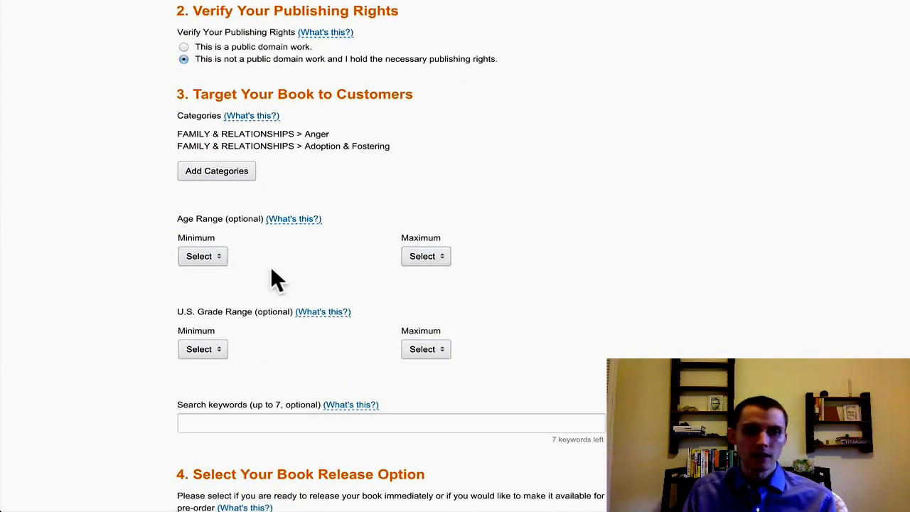
click(206, 257)
click(282, 259)
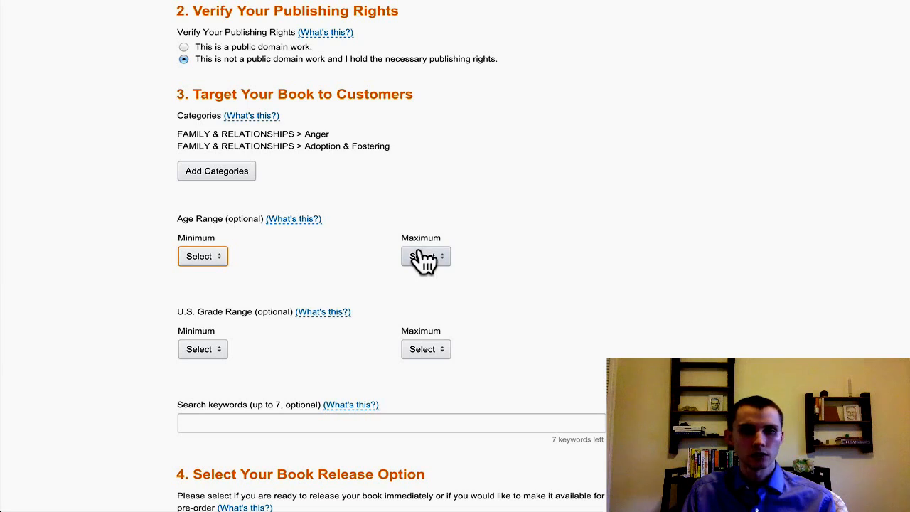
scroll(328, 262, down, 1)
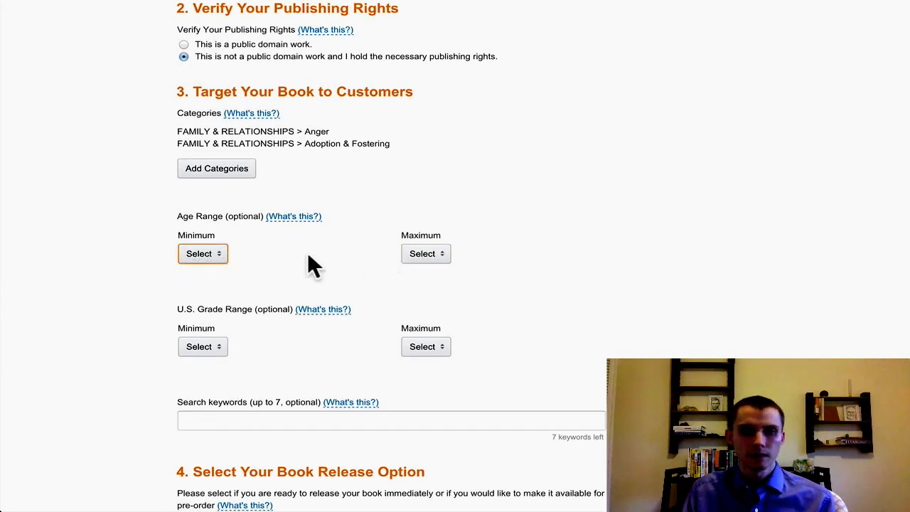
scroll(308, 259, down, 1)
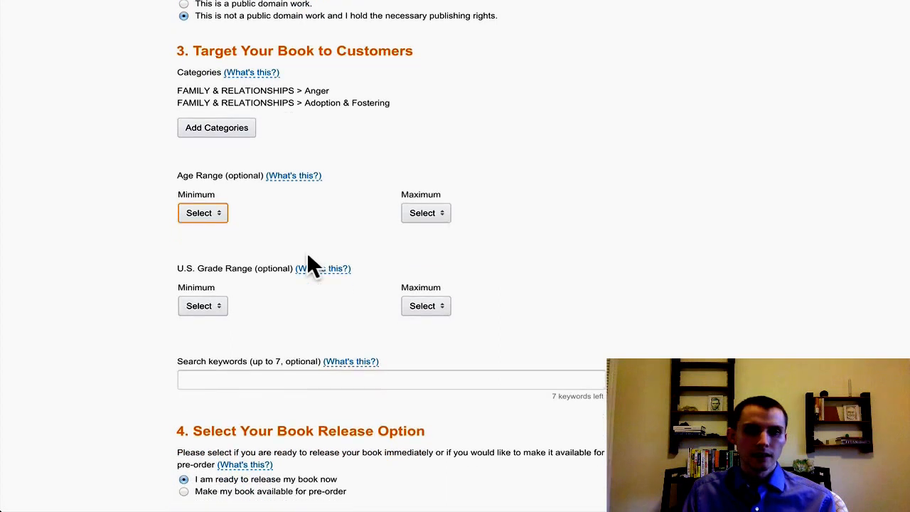
click(226, 316)
scroll(218, 250, down, 1)
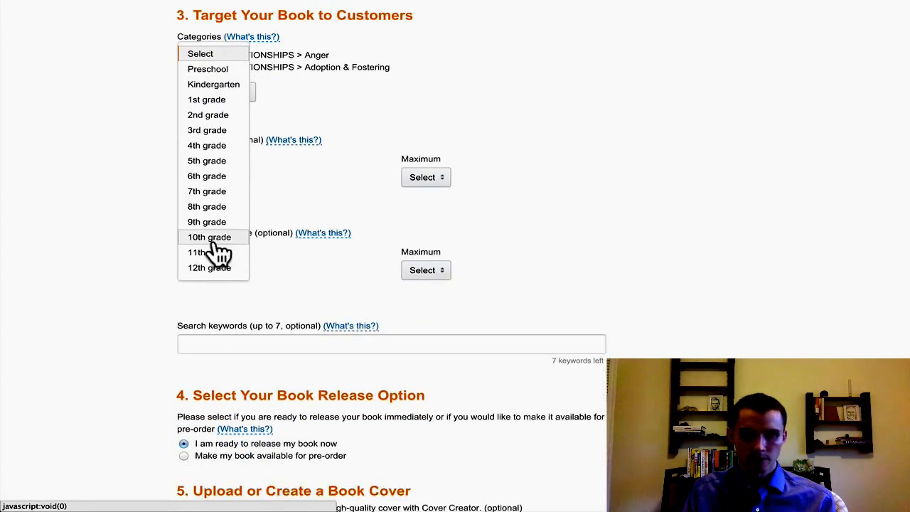
scroll(242, 254, up, 1)
click(317, 297)
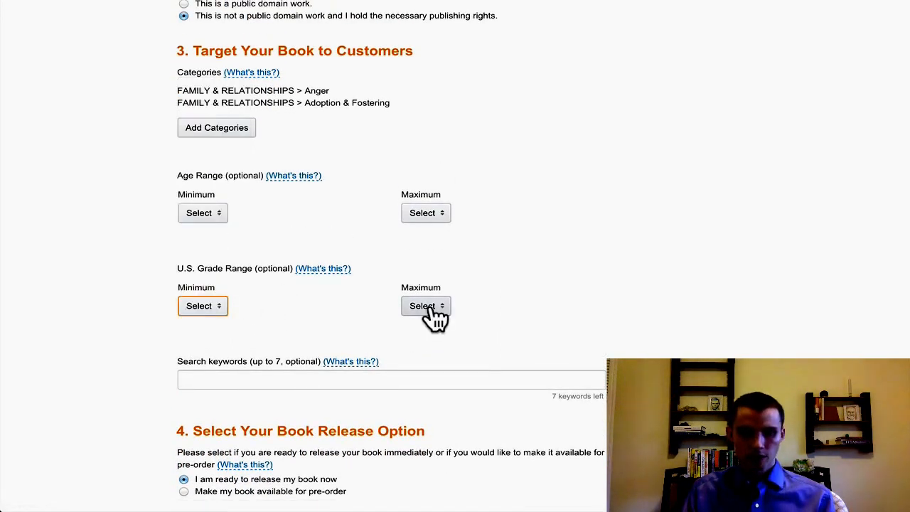
click(426, 303)
click(512, 306)
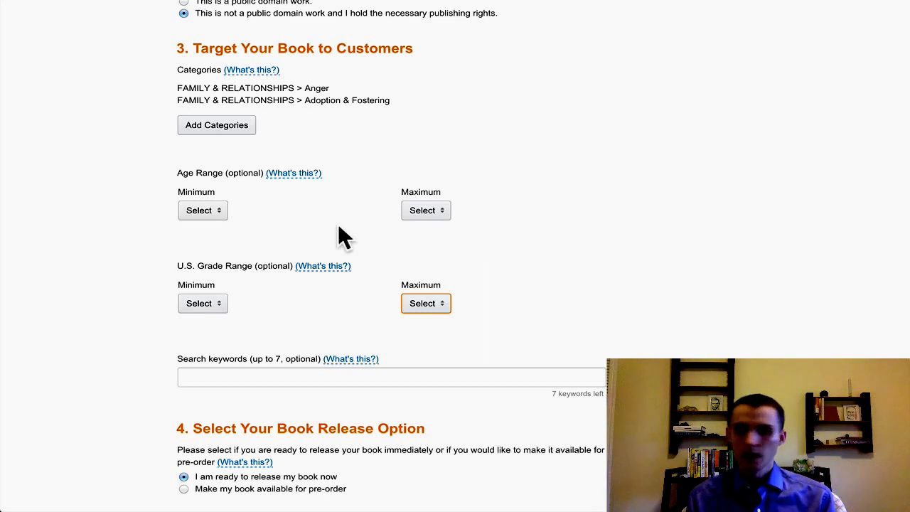
- Enter the search keywords "science fiction novel, sci fi novel, sci fi, space sci fi,"
key(Tab)
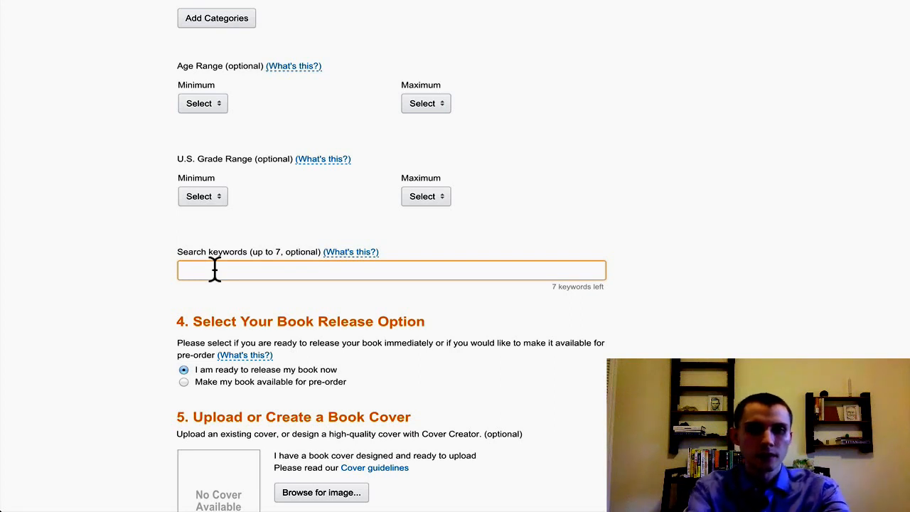
text(science fiction novel, )
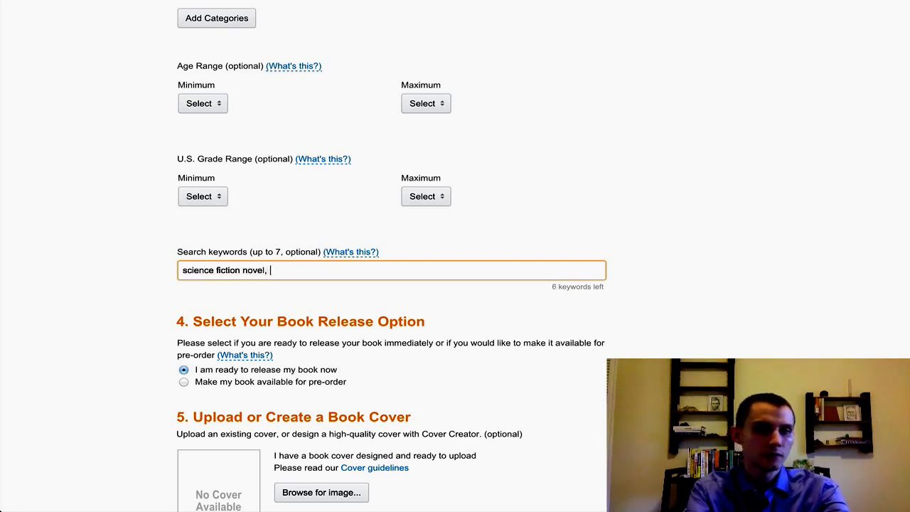
text(sci fi novel)
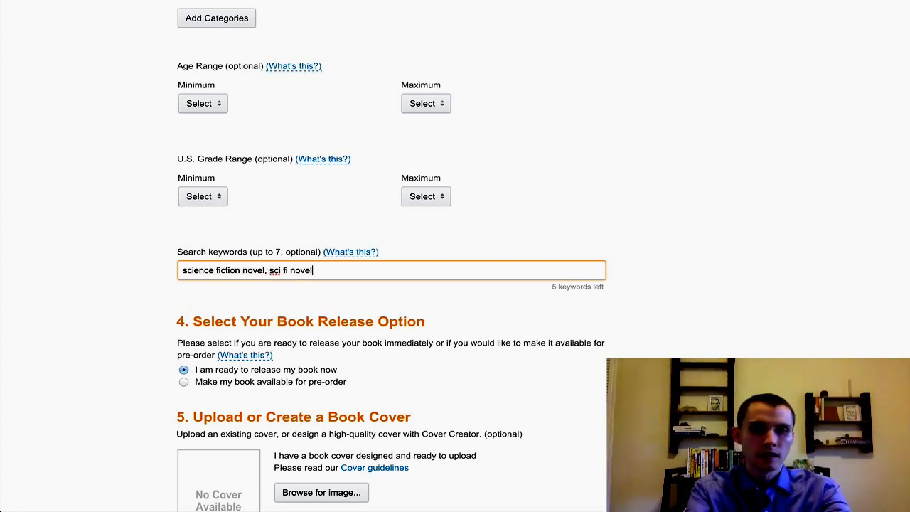
text(, sci fi, )
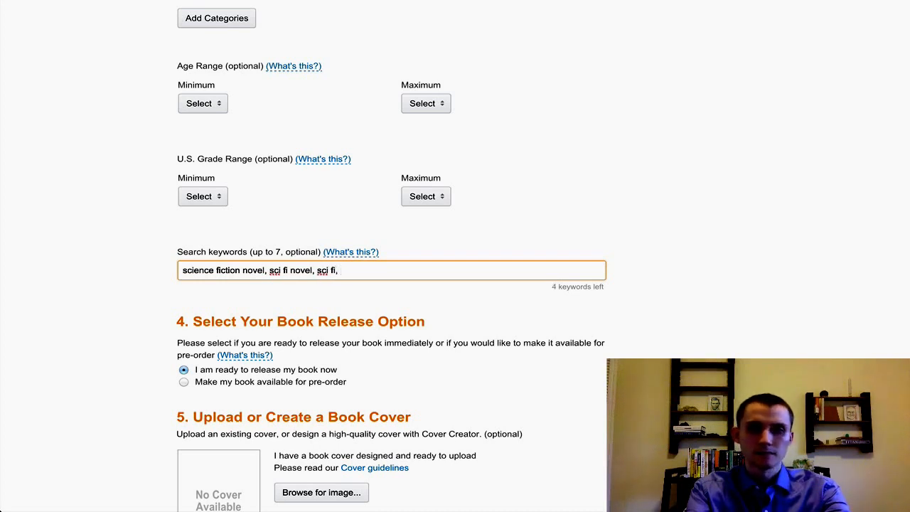
text(space sci fi,)
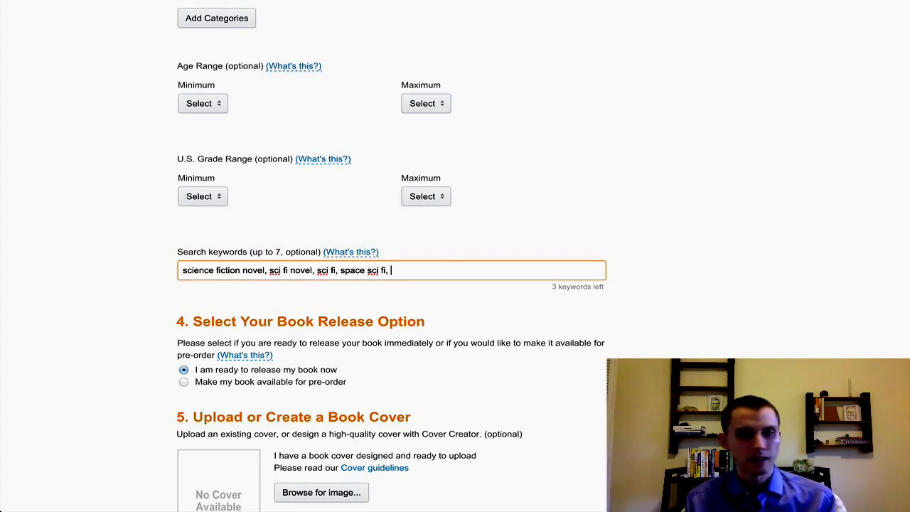
- Make the book available for pre-order with a release date of 3/6/2015
scroll(192, 280, down, 1)
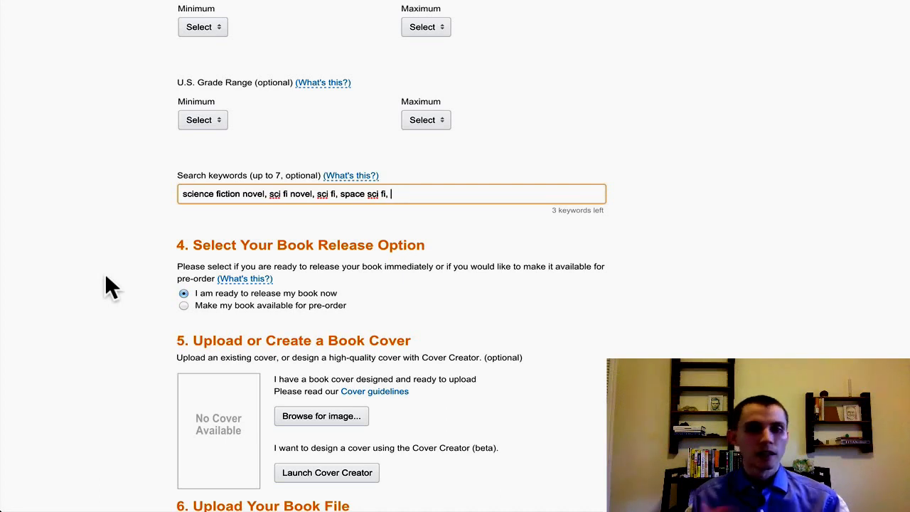
click(183, 304)
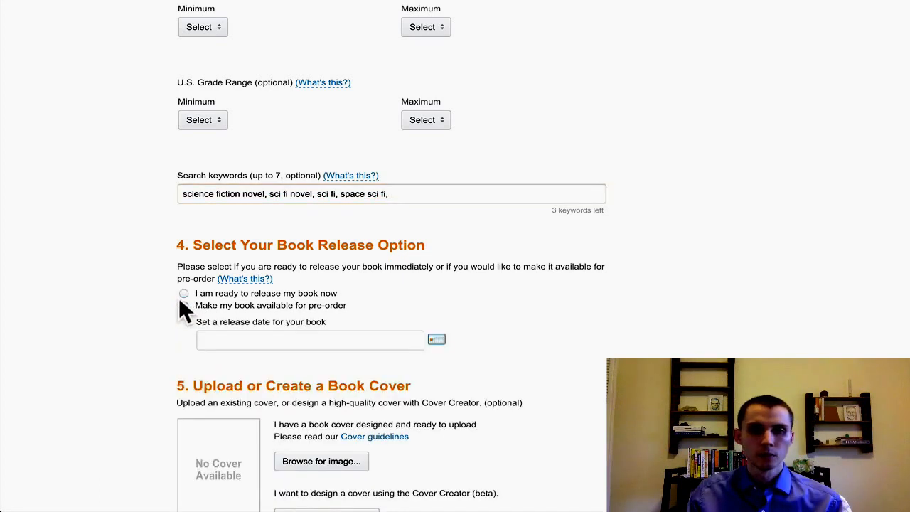
scroll(257, 343, down, 1)
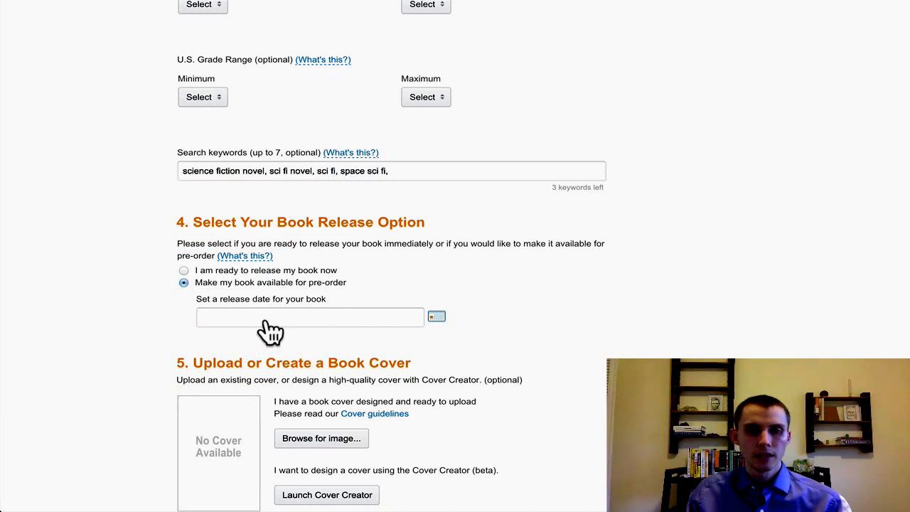
click(267, 320)
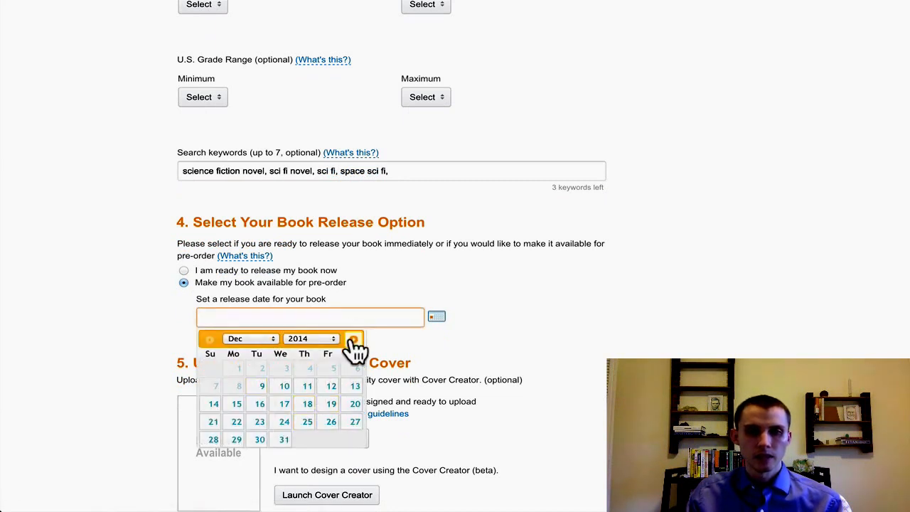
click(352, 340)
click(352, 341)
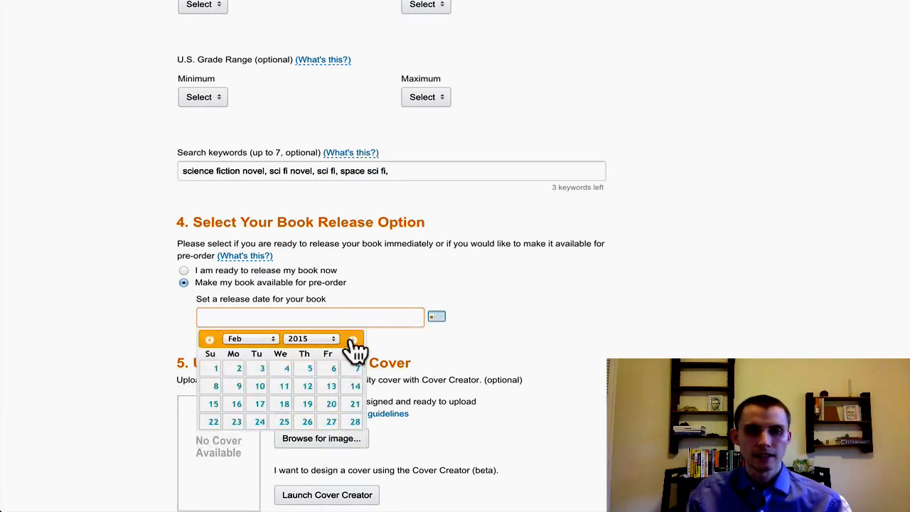
click(353, 341)
click(333, 367)
- Go back to the book details without continuing to cover upload, and review the cover, DRM and book file options
scroll(168, 137, down, 5)
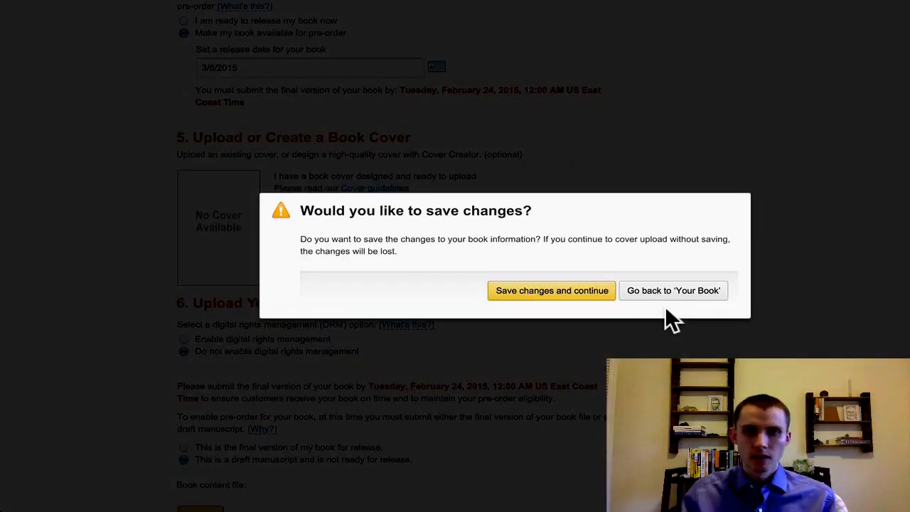
click(665, 299)
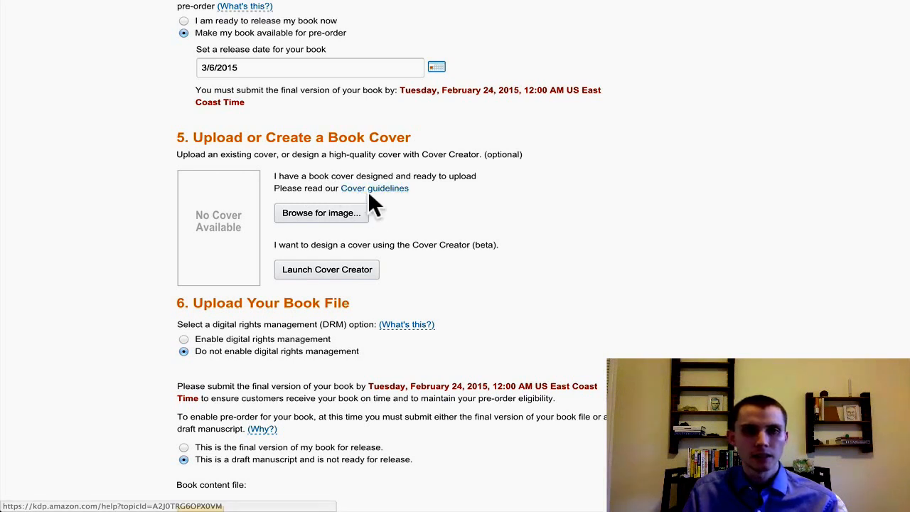
scroll(411, 257, down, 1)
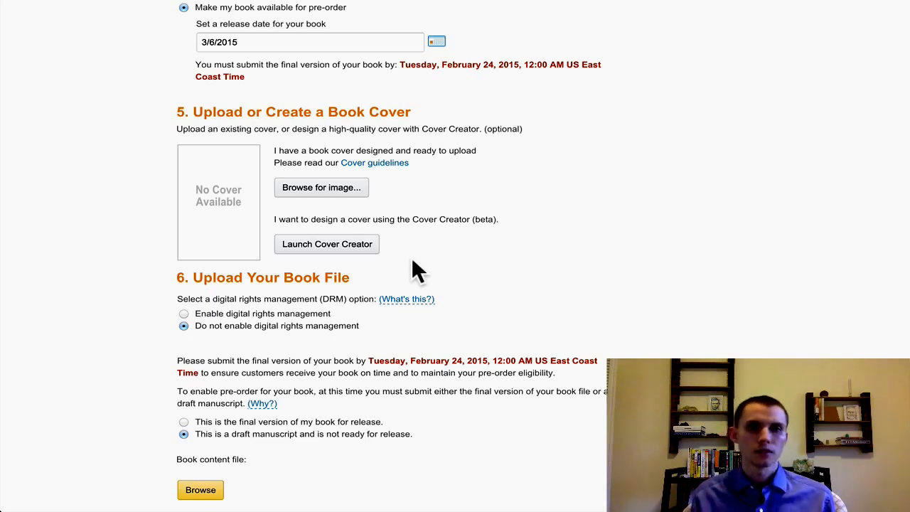
scroll(412, 261, down, 2)
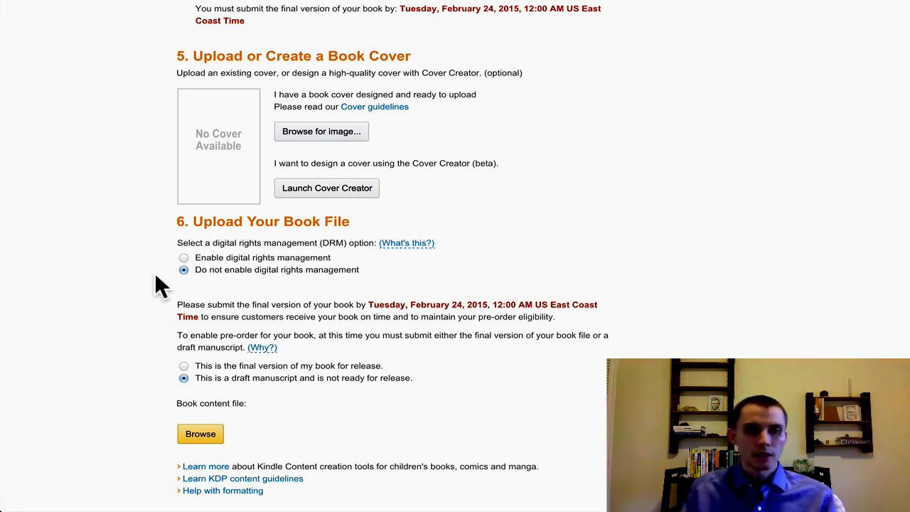
scroll(156, 277, down, 1)
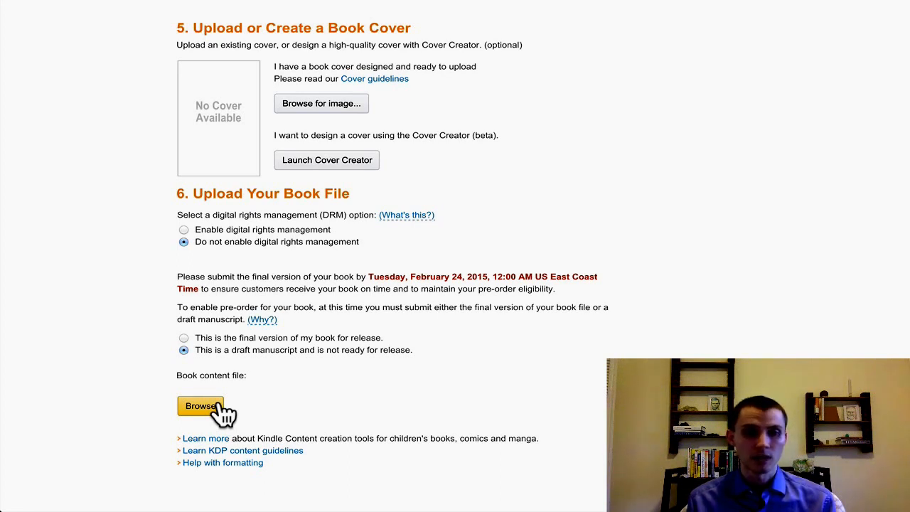
- View the possible spelling errors in the uploaded manuscript and ignore the flagged name
scroll(406, 355, down, 3)
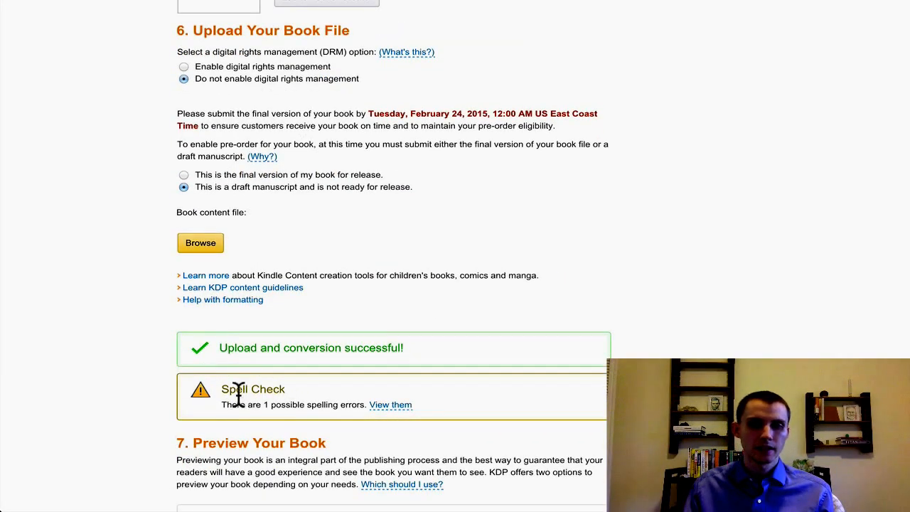
scroll(238, 395, down, 1)
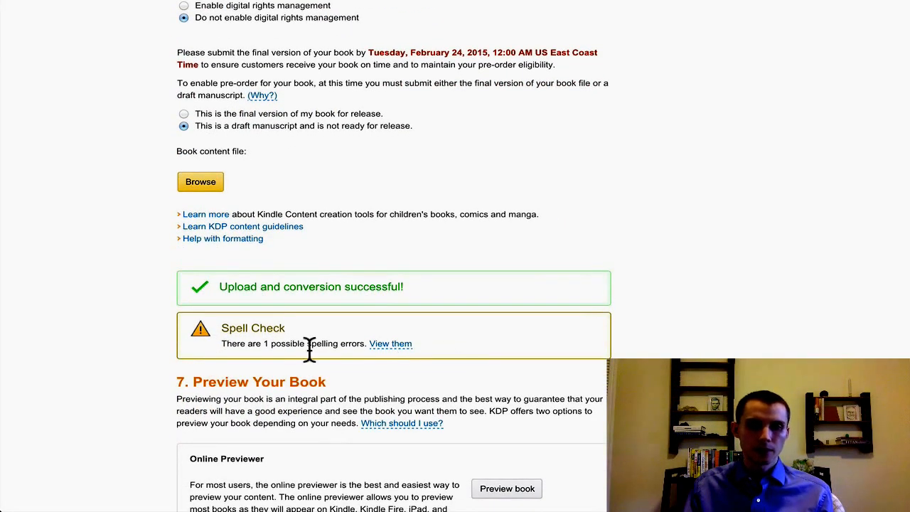
click(384, 345)
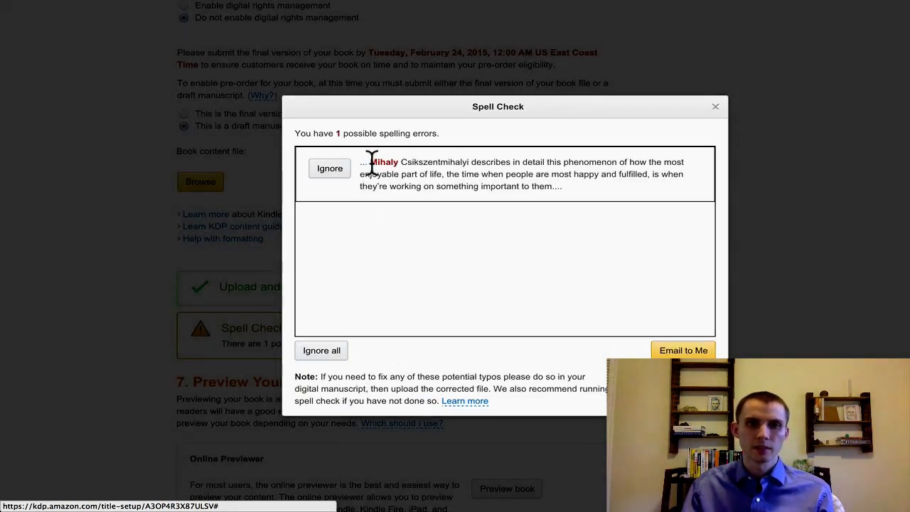
drag(370, 162, 397, 158)
click(430, 187)
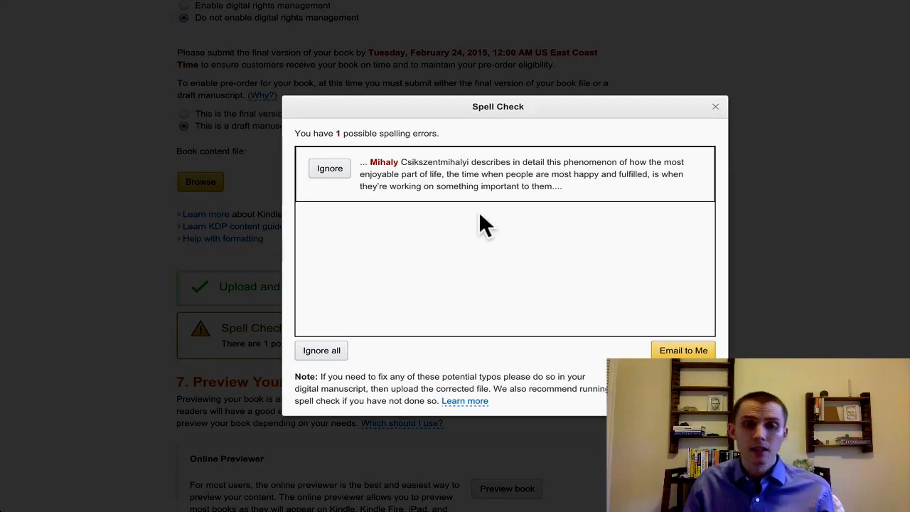
click(327, 170)
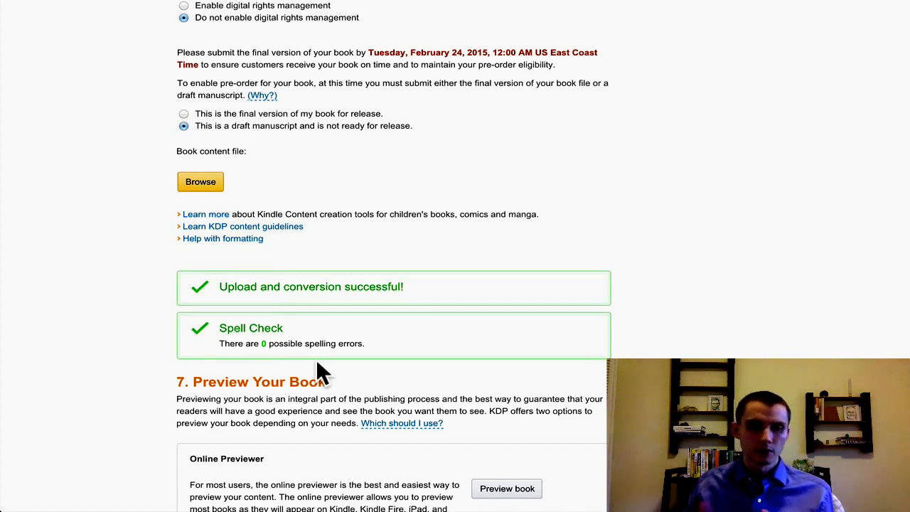
- Save the book information changes and open the book in the Online Previewer
scroll(318, 370, down, 3)
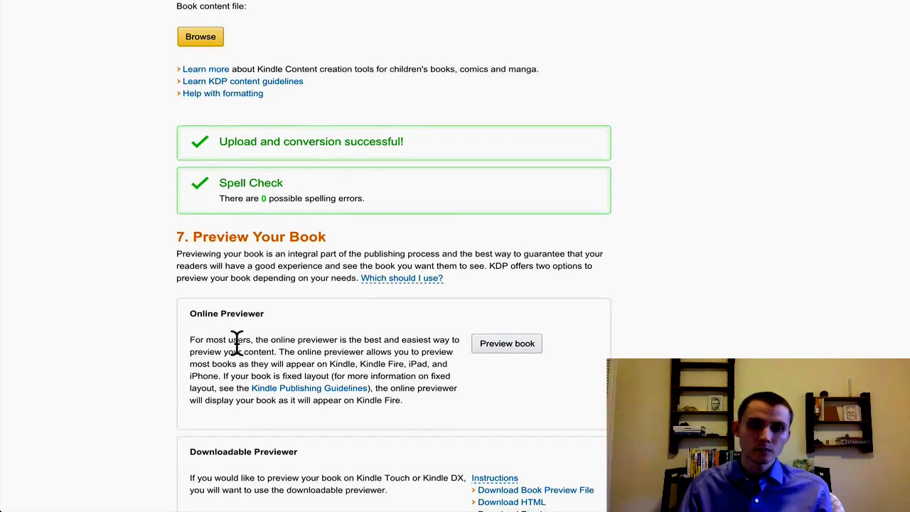
scroll(238, 345, down, 1)
scroll(343, 325, down, 1)
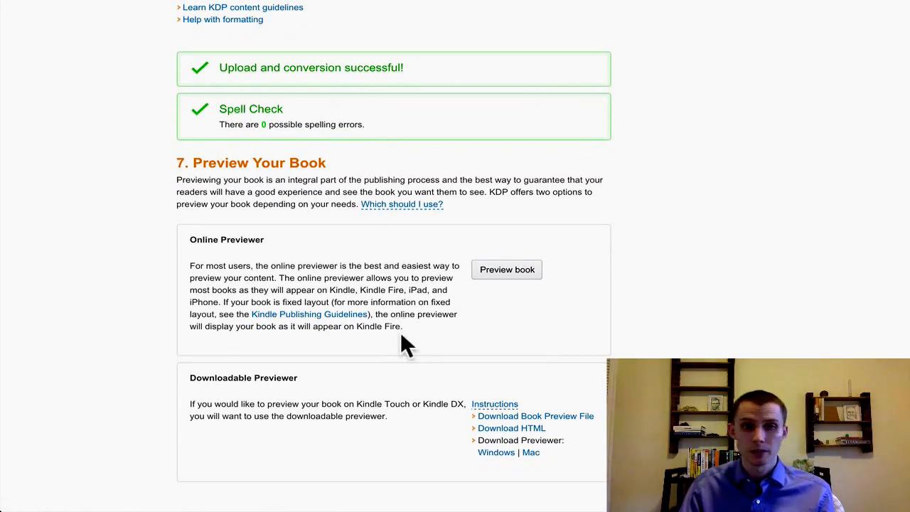
click(499, 274)
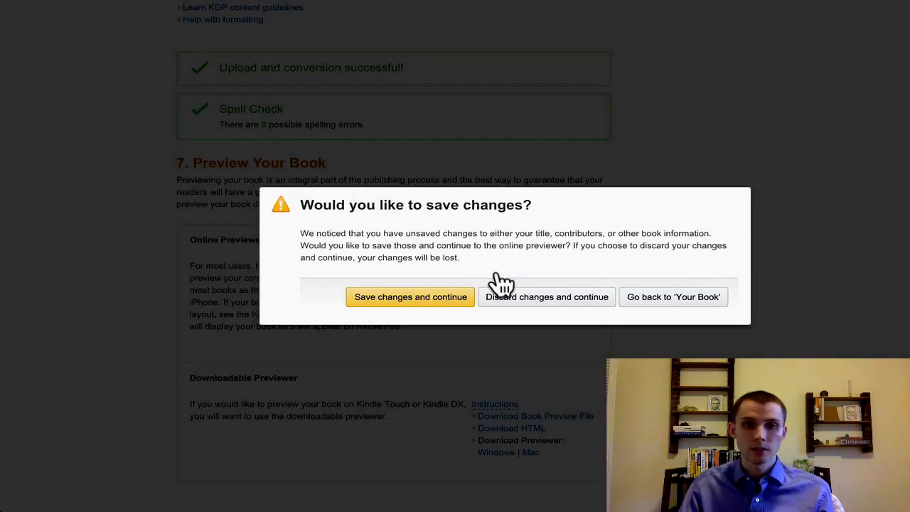
click(426, 299)
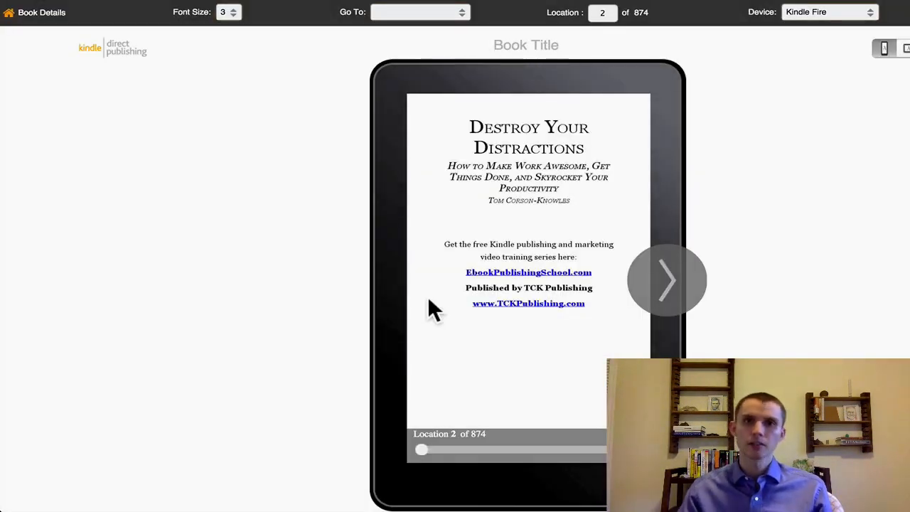
- Preview the book as it appears on an iPad and page forward from the title page
click(808, 14)
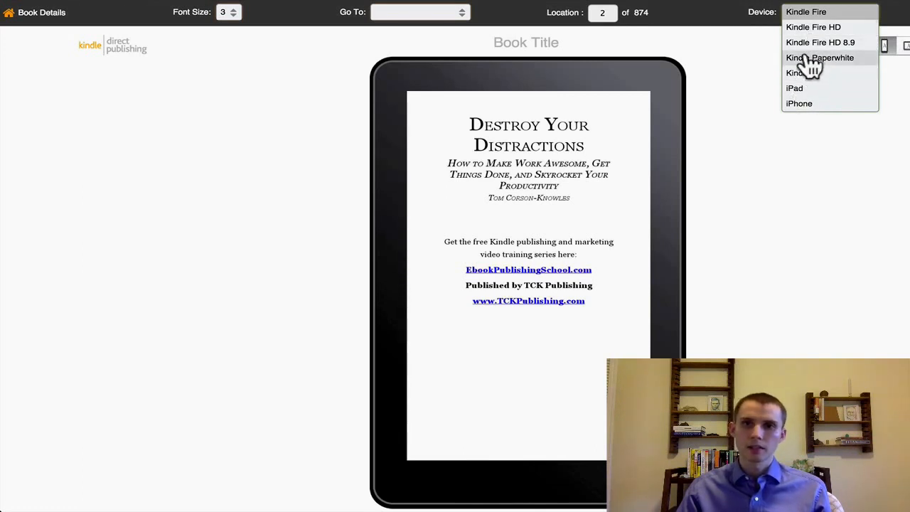
click(796, 89)
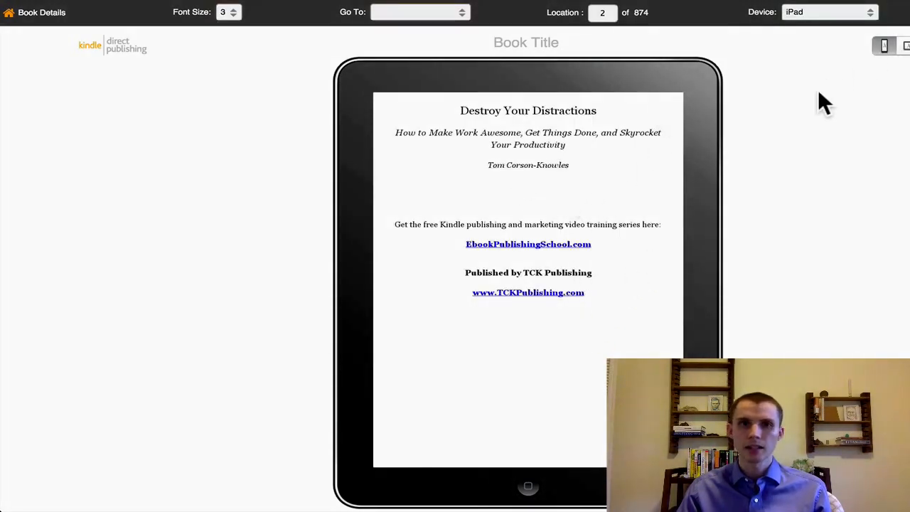
key(Right)
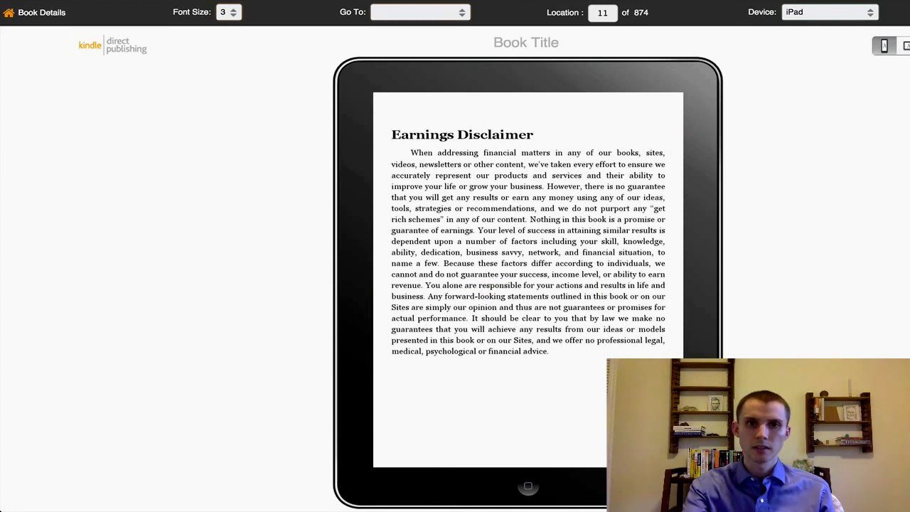
- Test the Chapter 1 link in the previewed book's table of contents, and return to the book details
key(Right)
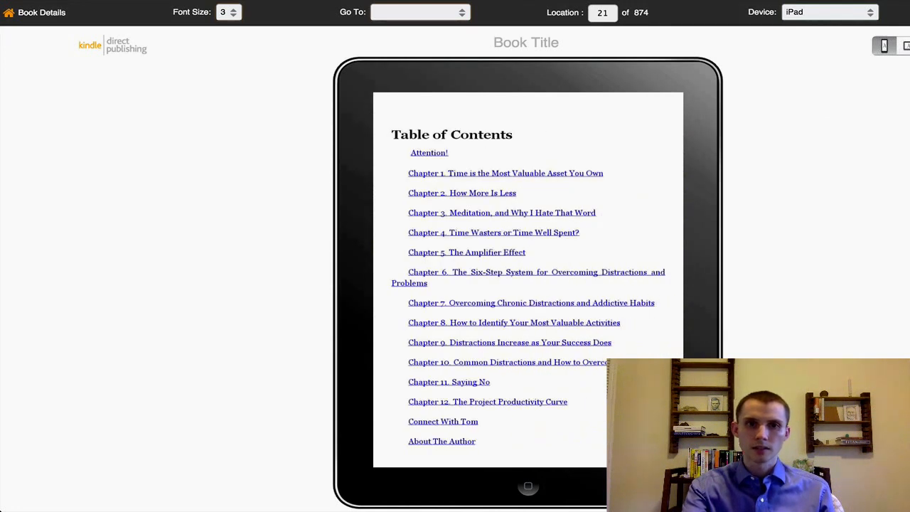
click(459, 173)
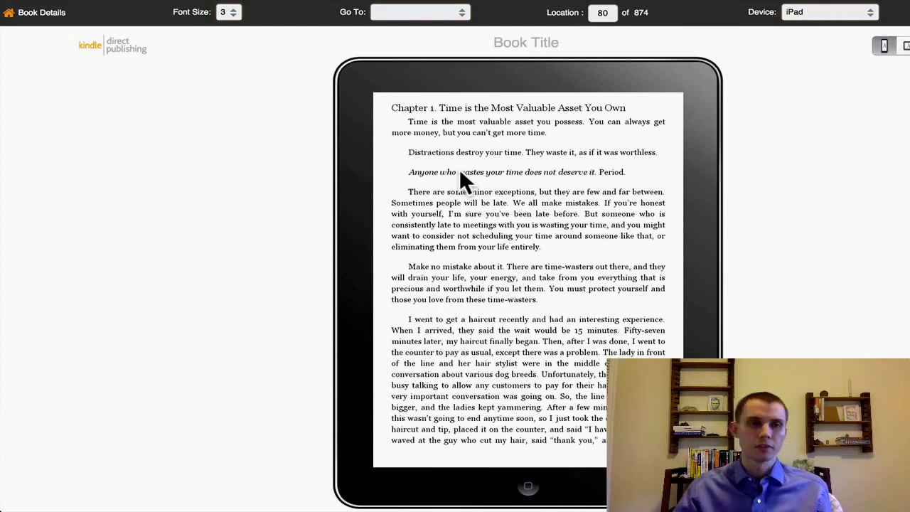
click(32, 22)
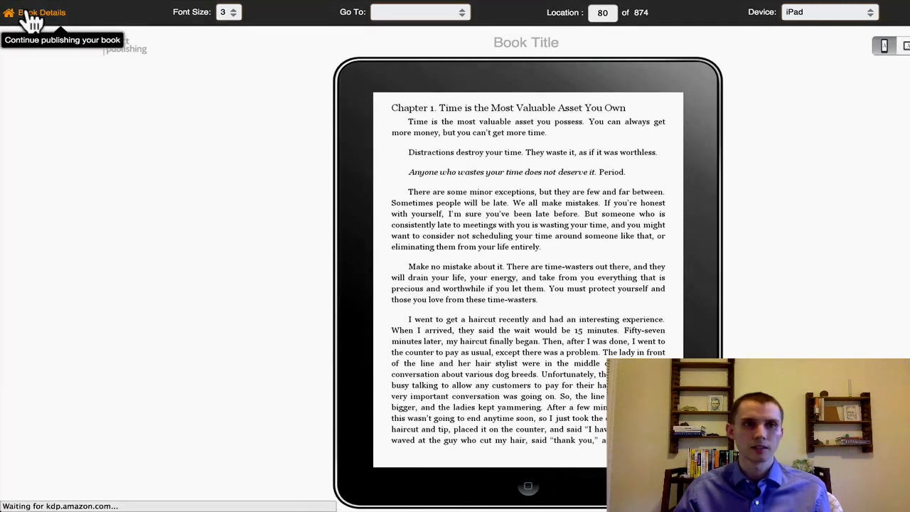
- Save the book details and continue to the Rights & Pricing step
scroll(234, 213, down, 15)
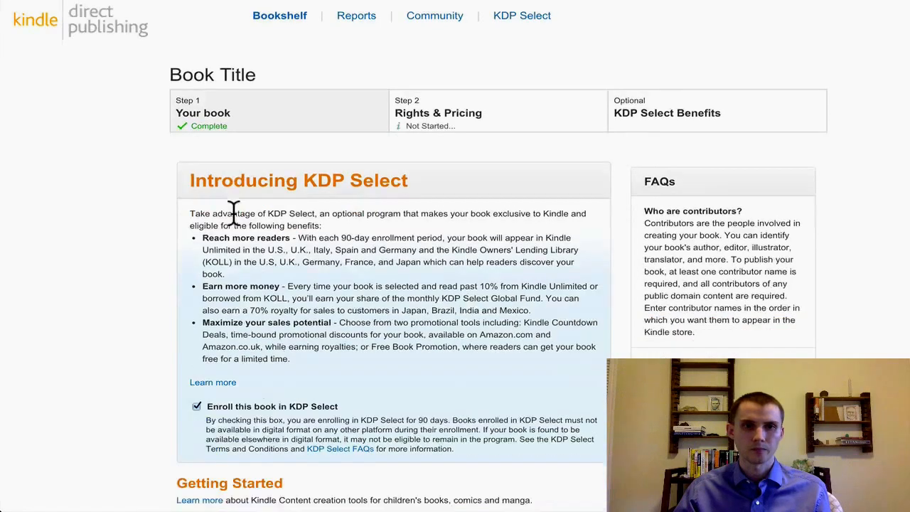
scroll(238, 224, down, 15)
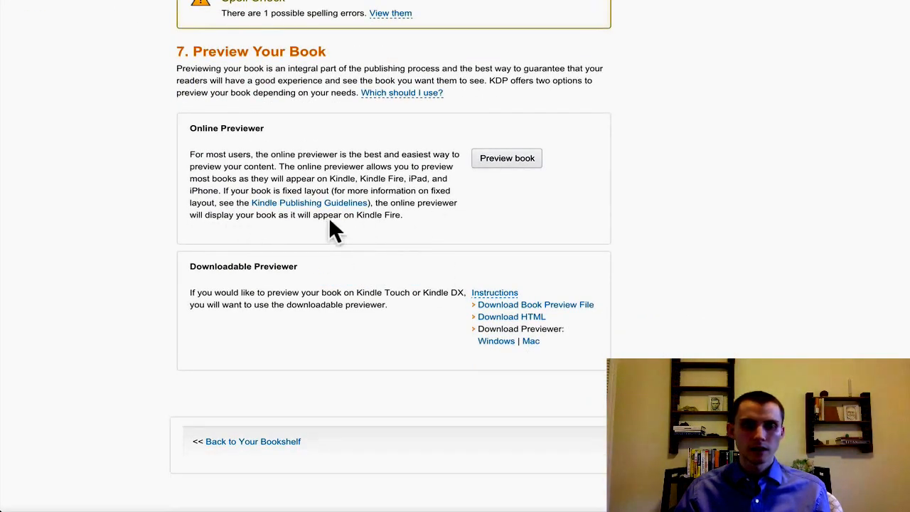
scroll(329, 220, up, 3)
scroll(329, 218, down, 2)
scroll(331, 220, down, 4)
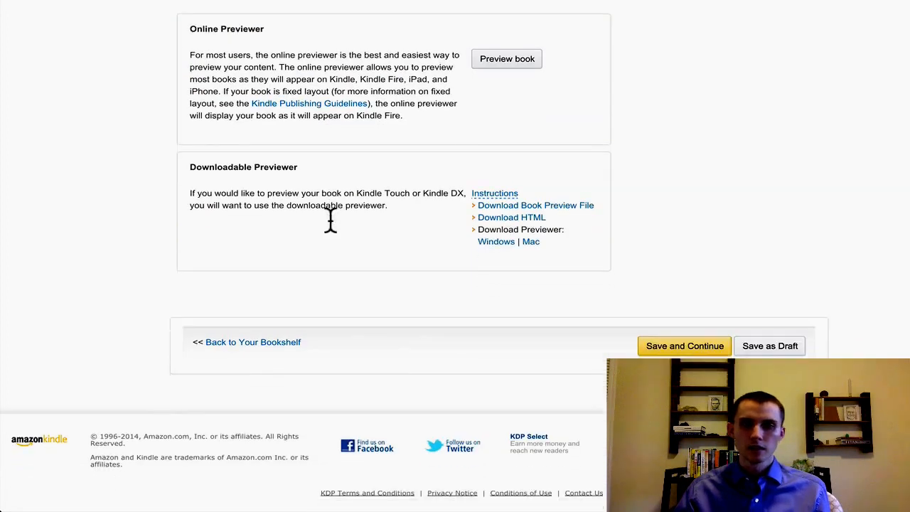
scroll(390, 233, up, 4)
scroll(389, 232, down, 1)
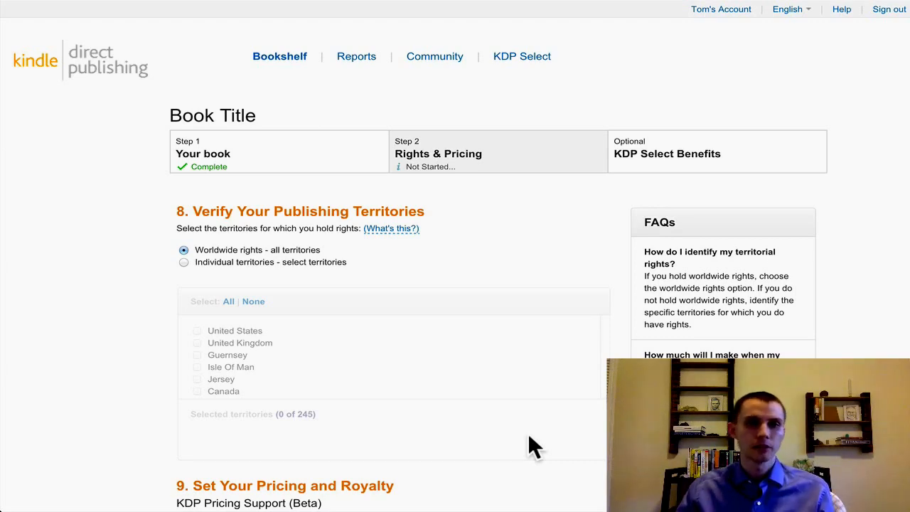
- Try individual publishing territories with all selected except the United Kingdom, and return to worldwide rights for all territories
scroll(344, 353, down, 3)
scroll(125, 336, up, 3)
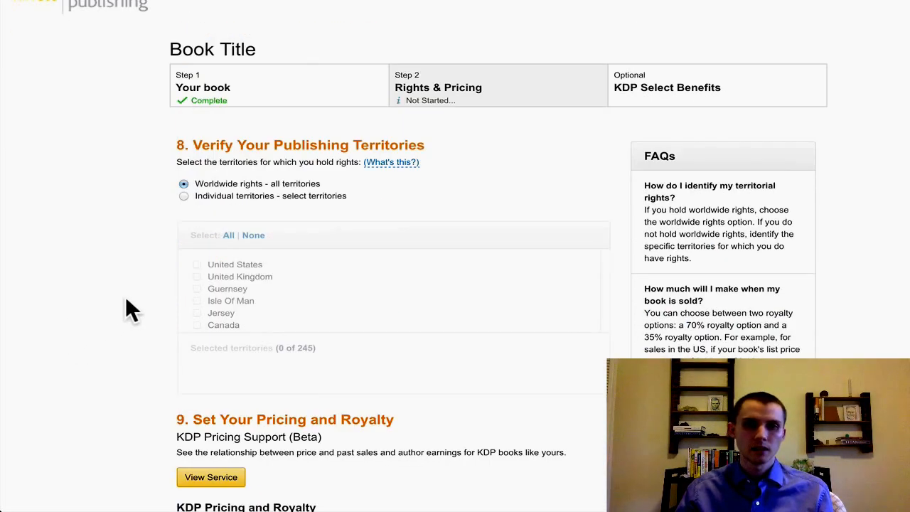
click(183, 195)
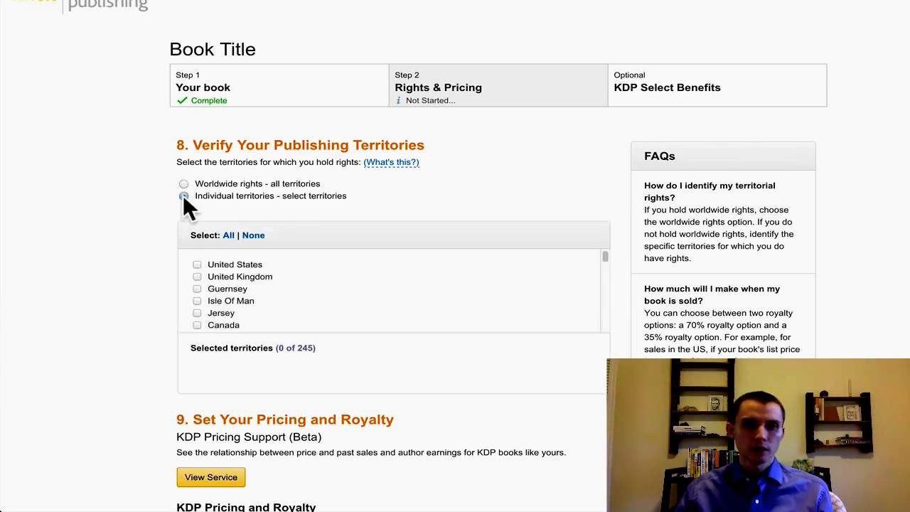
click(183, 182)
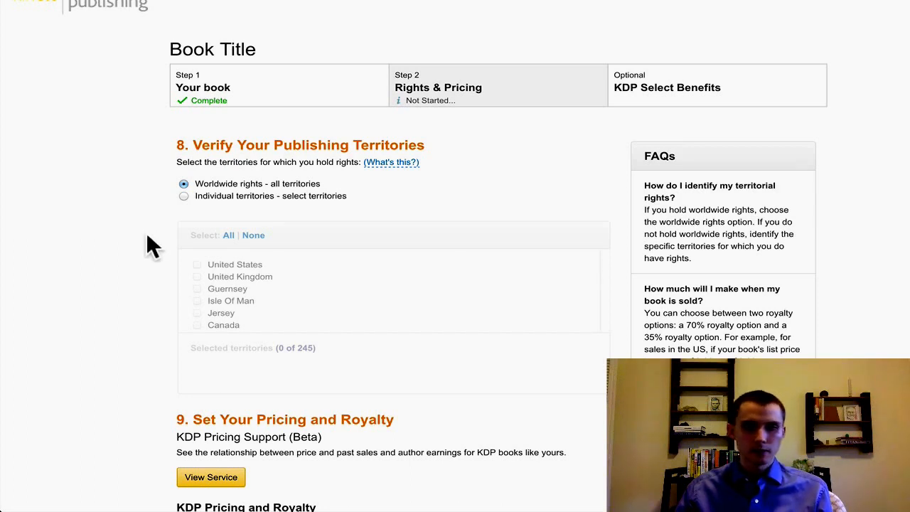
click(184, 195)
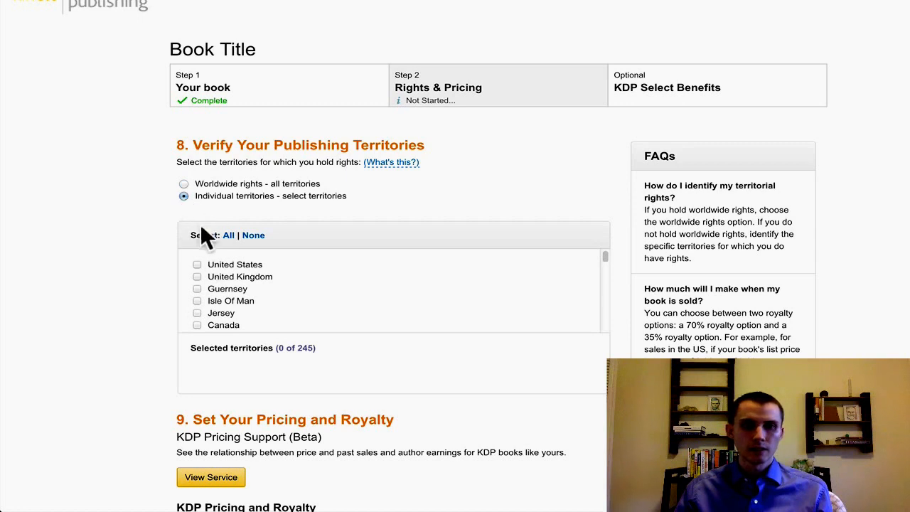
click(229, 235)
click(197, 276)
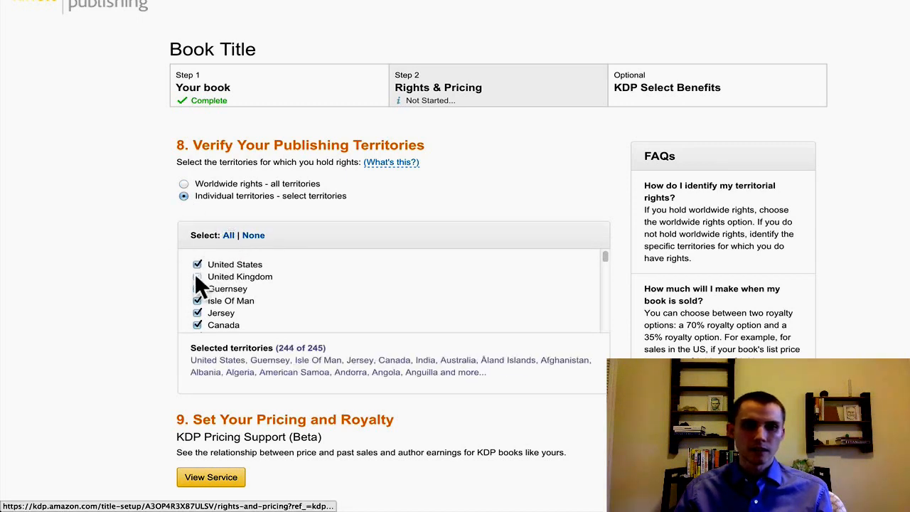
click(184, 183)
- Choose the 70% royalty option for the book
scroll(126, 278, down, 2)
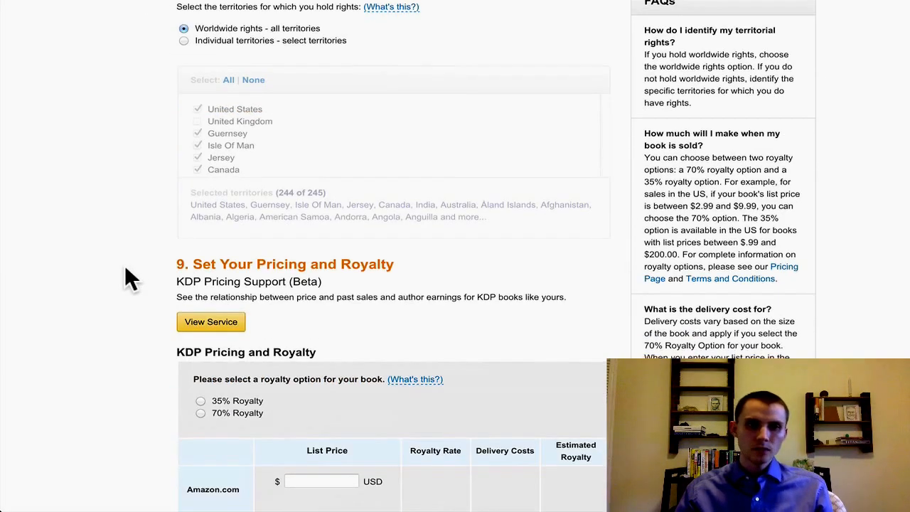
scroll(126, 277, down, 2)
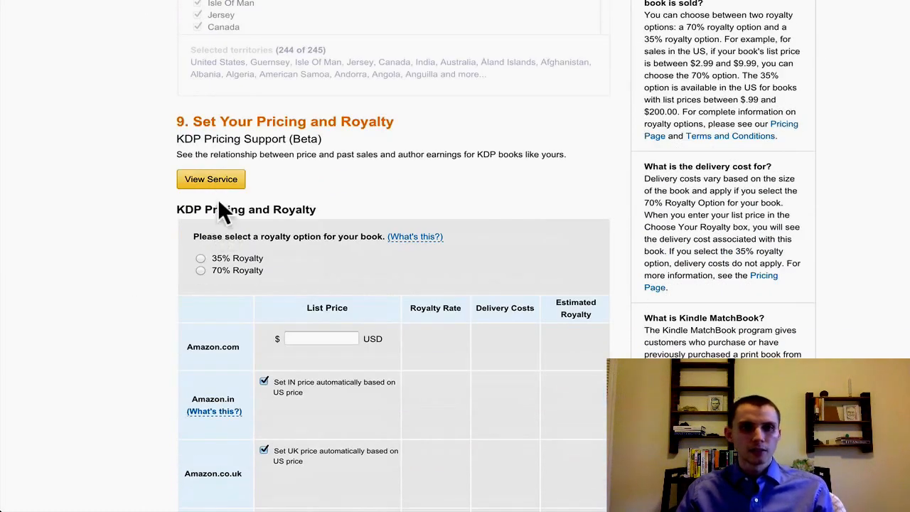
scroll(217, 203, down, 2)
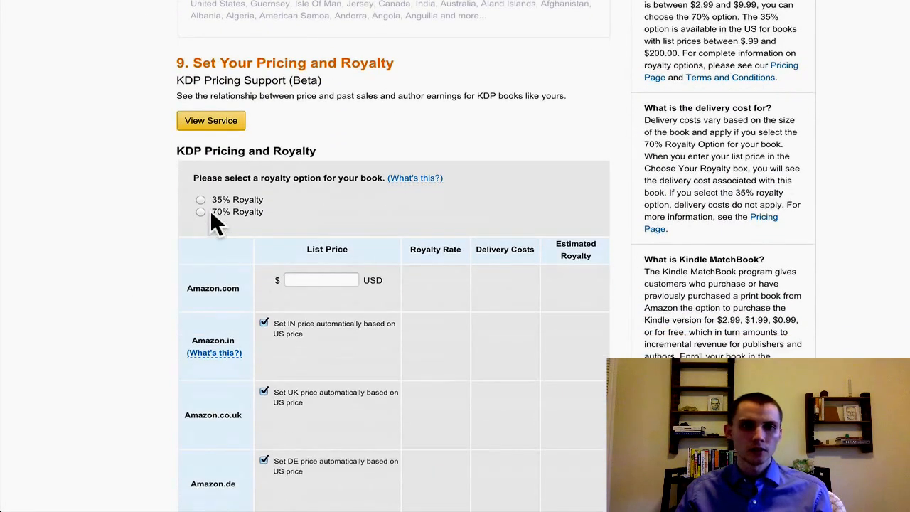
scroll(211, 212, down, 2)
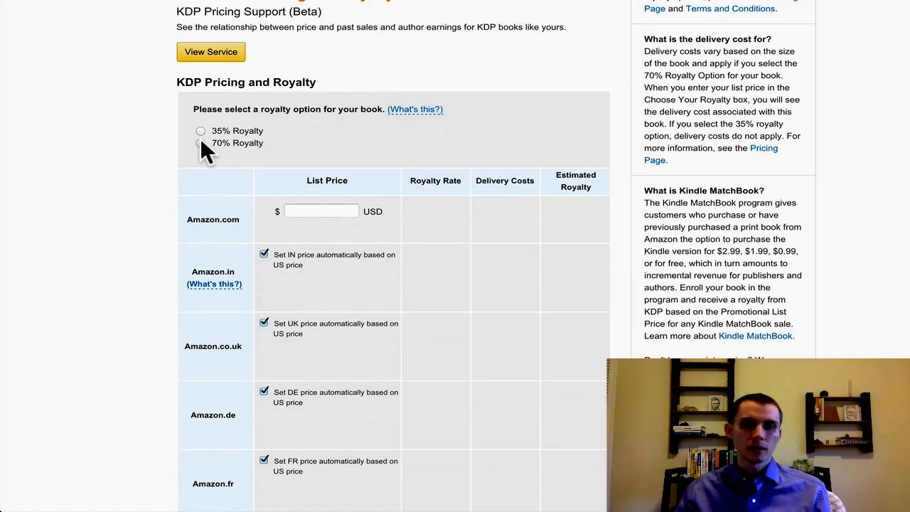
click(200, 141)
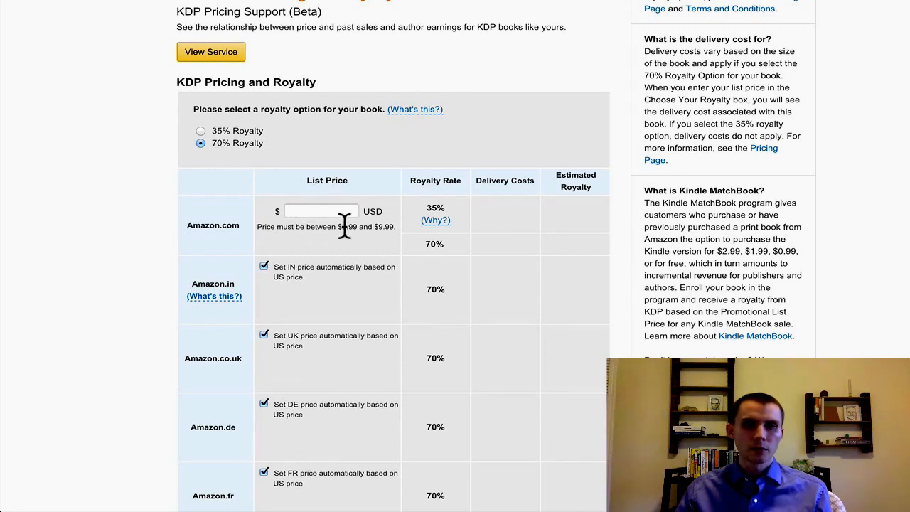
- Check the allowed price range and set the Amazon.com list price to 2.99 USD
drag(341, 226, 371, 231)
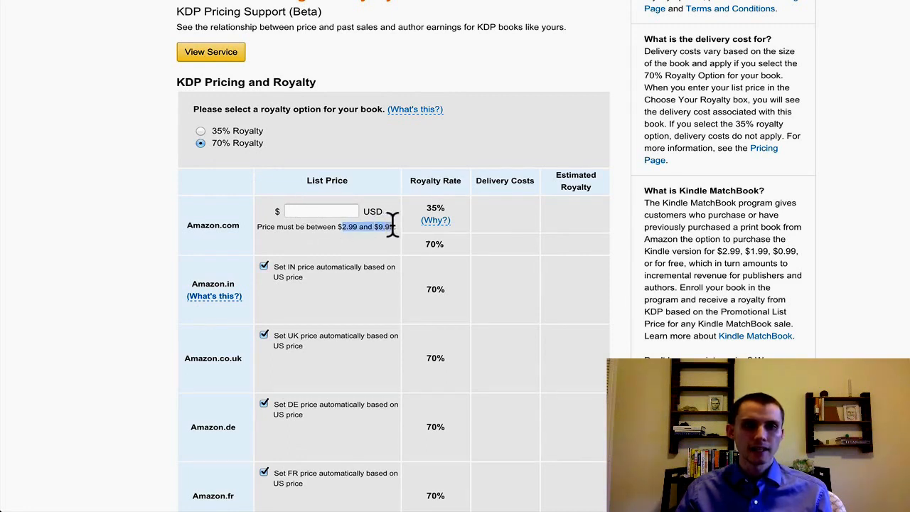
click(387, 225)
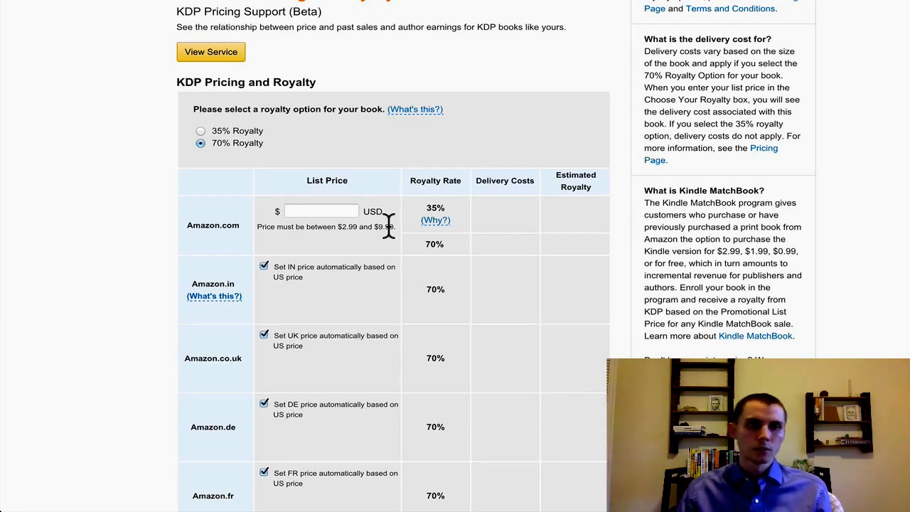
click(331, 211)
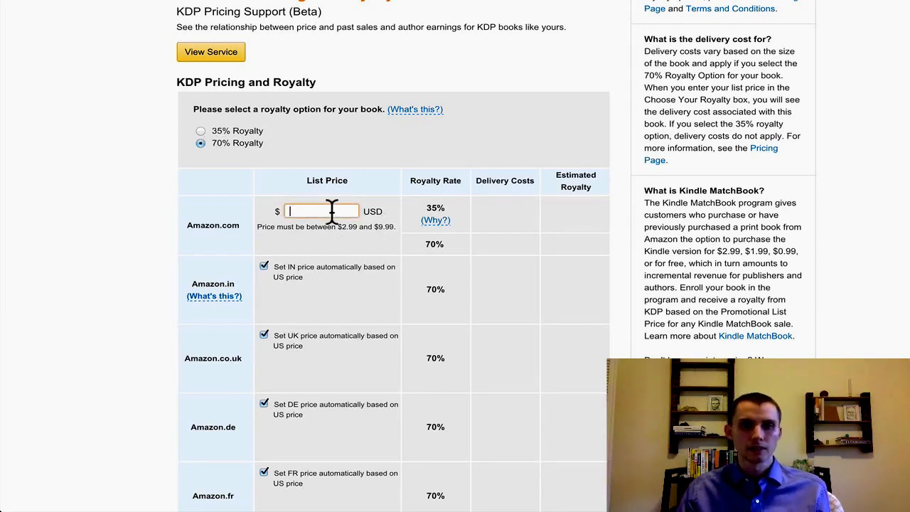
text(2.)
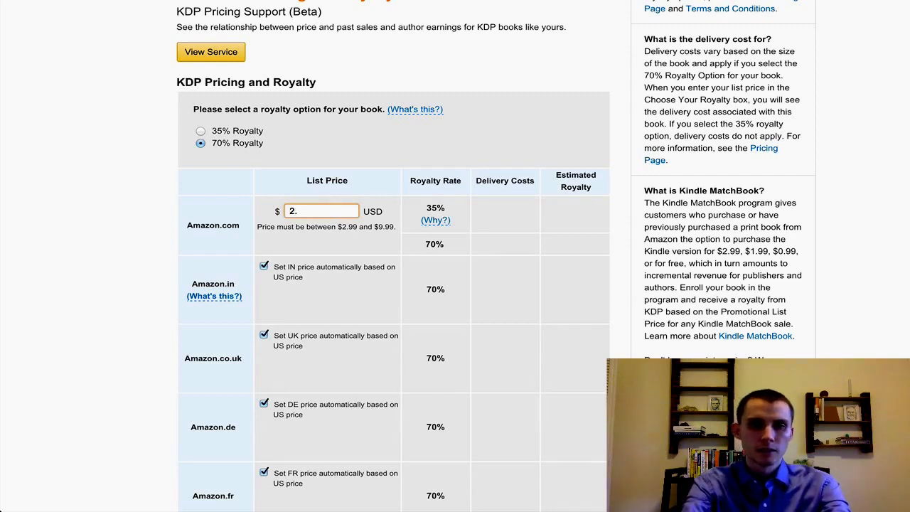
text(99)
key(Return)
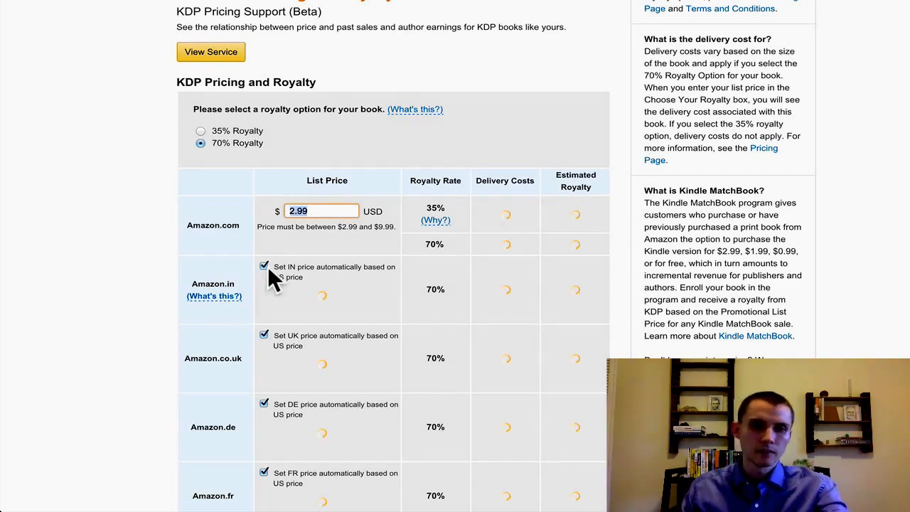
- Turn off automatic pricing based on the US price for Amazon.in and set its list price to 189 INR
scroll(275, 274, down, 1)
scroll(270, 241, down, 1)
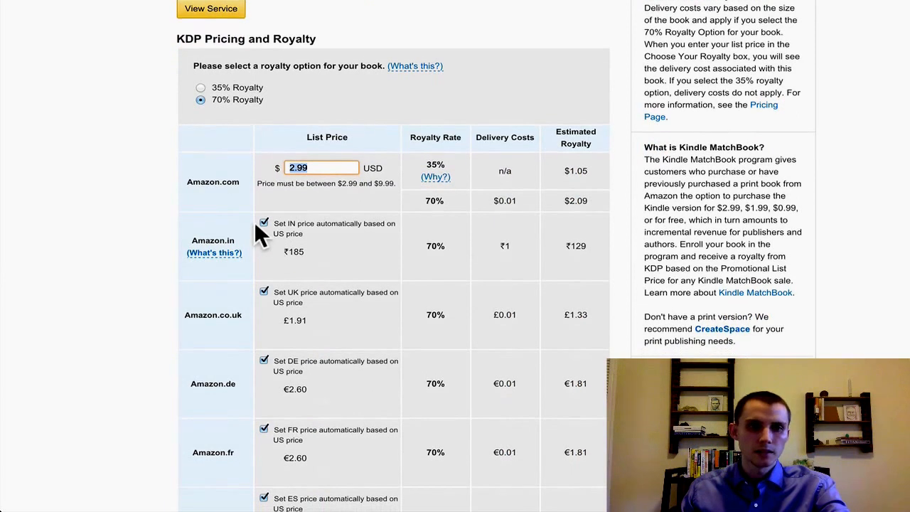
click(263, 217)
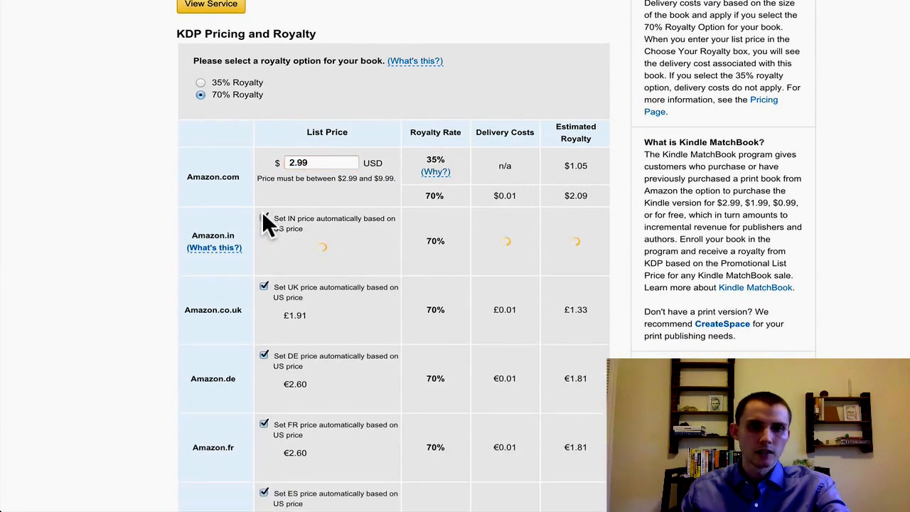
click(263, 217)
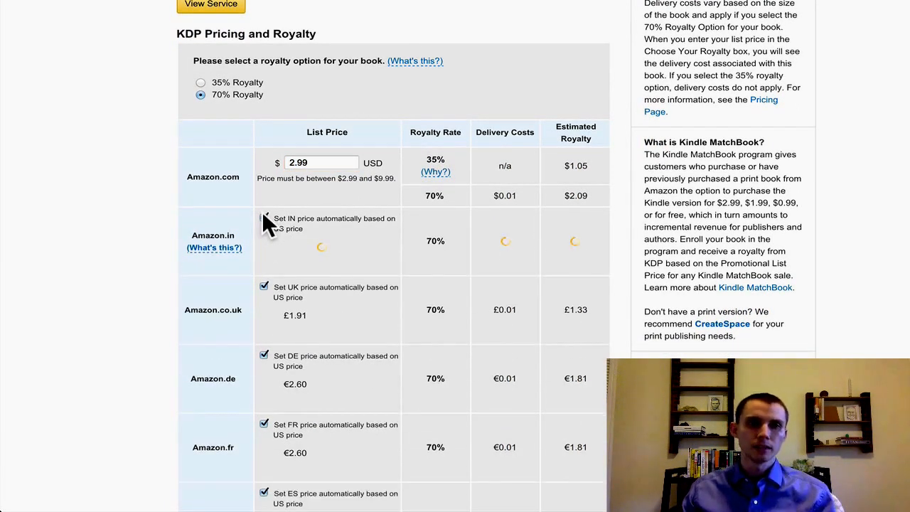
scroll(305, 301, down, 1)
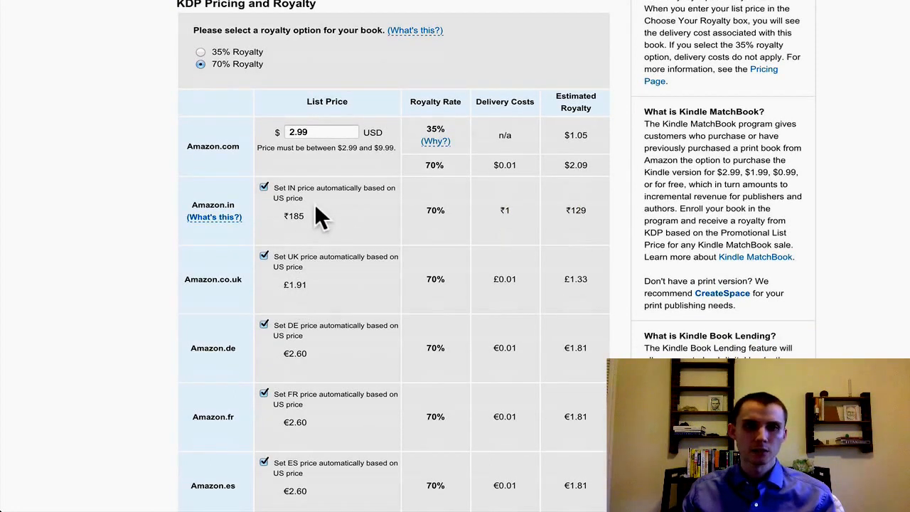
click(263, 187)
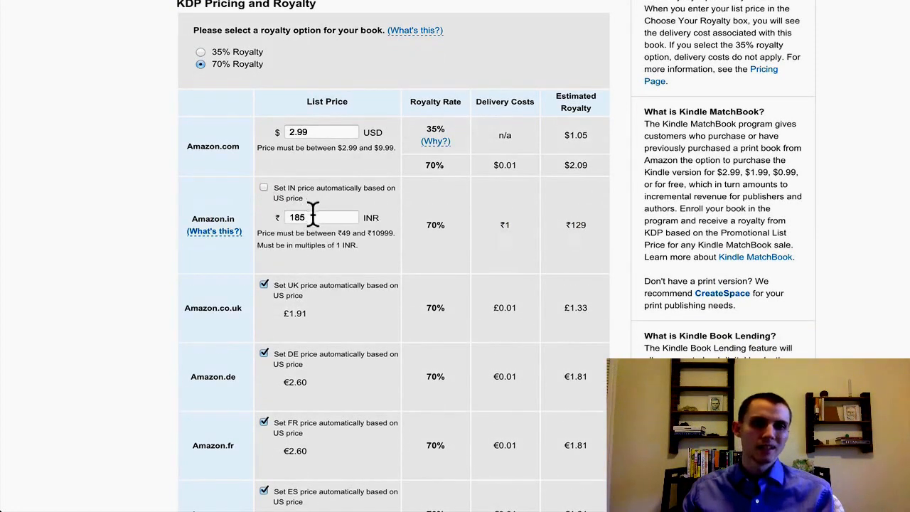
drag(314, 216, 258, 213)
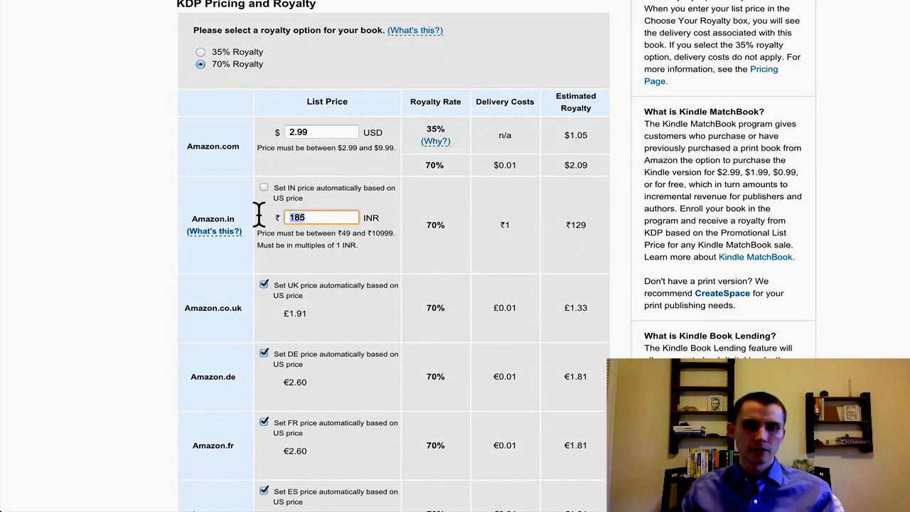
text(189)
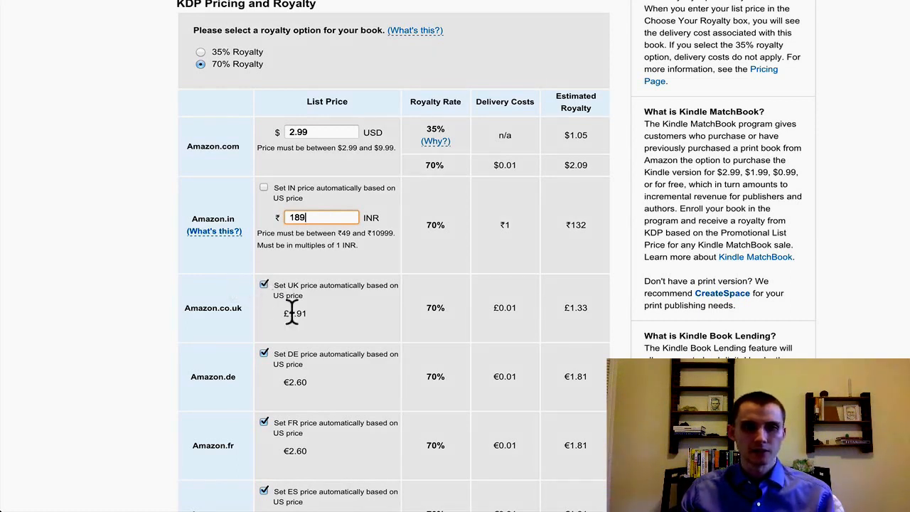
- Turn off automatic pricing for Amazon.co.uk and set its list price to 1.99 GBP
click(263, 285)
drag(321, 312, 263, 313)
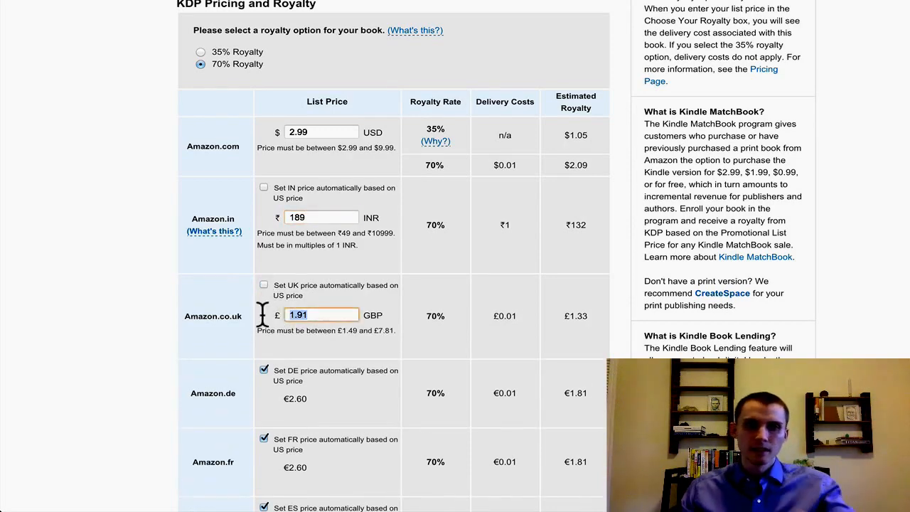
text(1.99)
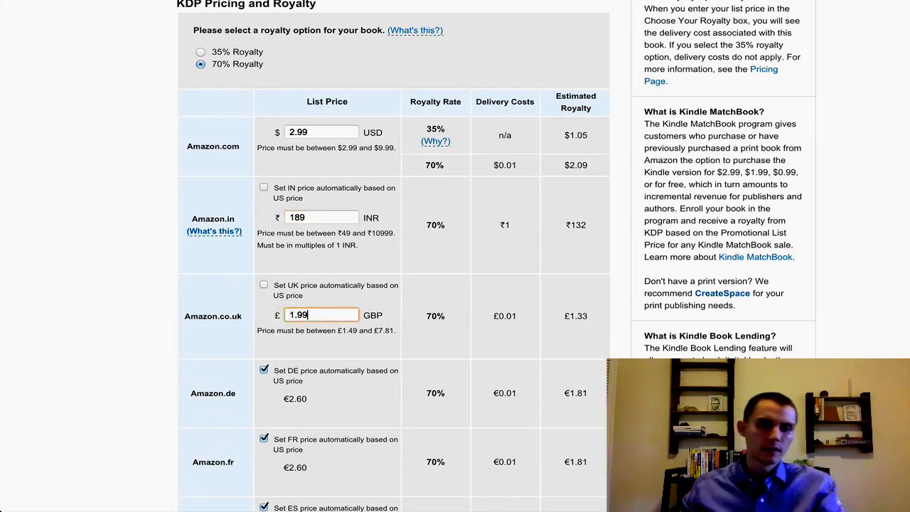
- Turn off automatic pricing for Amazon.de and set its list price to 2.99 EUR
scroll(262, 312, down, 3)
click(287, 279)
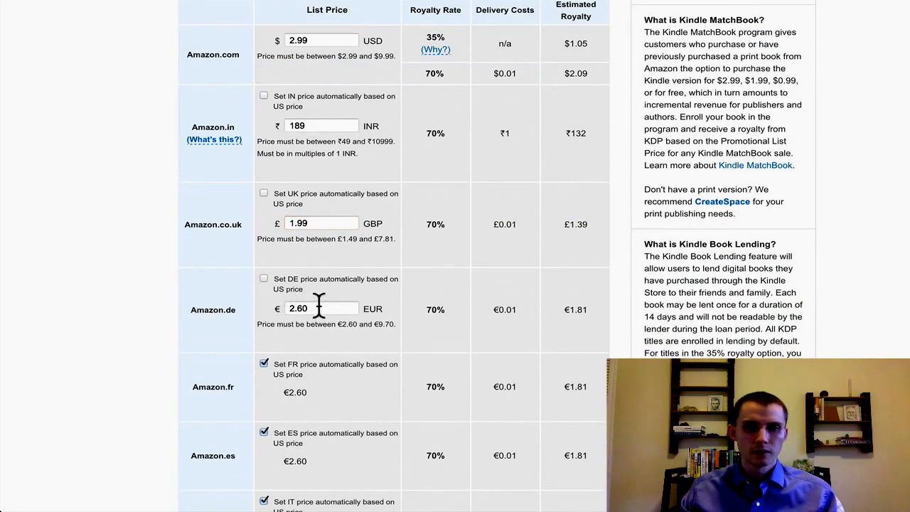
drag(321, 307, 270, 314)
text(2.99)
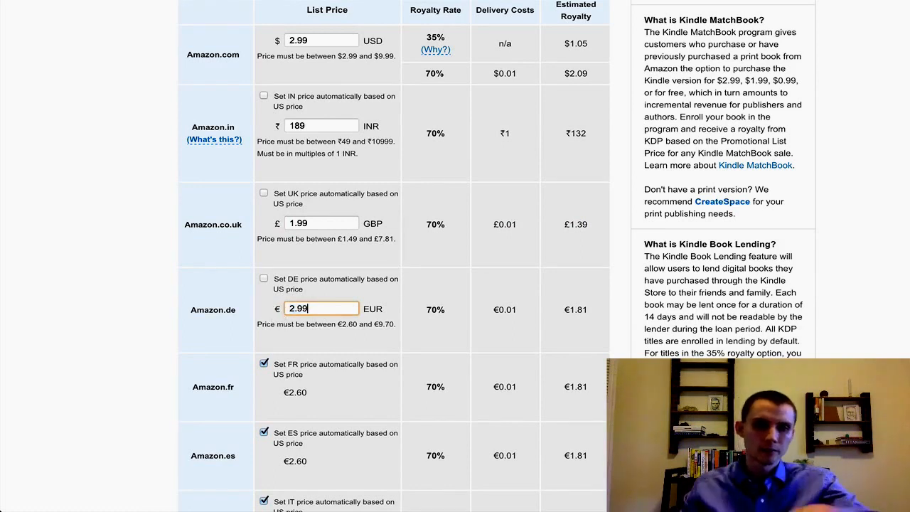
- Turn off automatic pricing for Amazon.fr and Amazon.es and set both list prices to 2.99 EUR
scroll(271, 302, down, 1)
click(273, 330)
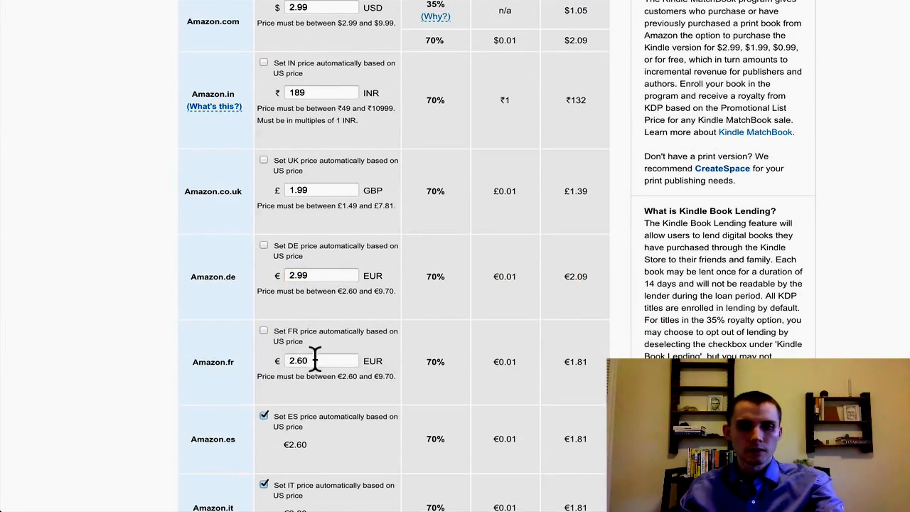
double_click(314, 360)
text(2.99)
click(284, 427)
double_click(305, 443)
text(2.99)
scroll(302, 419, down, 3)
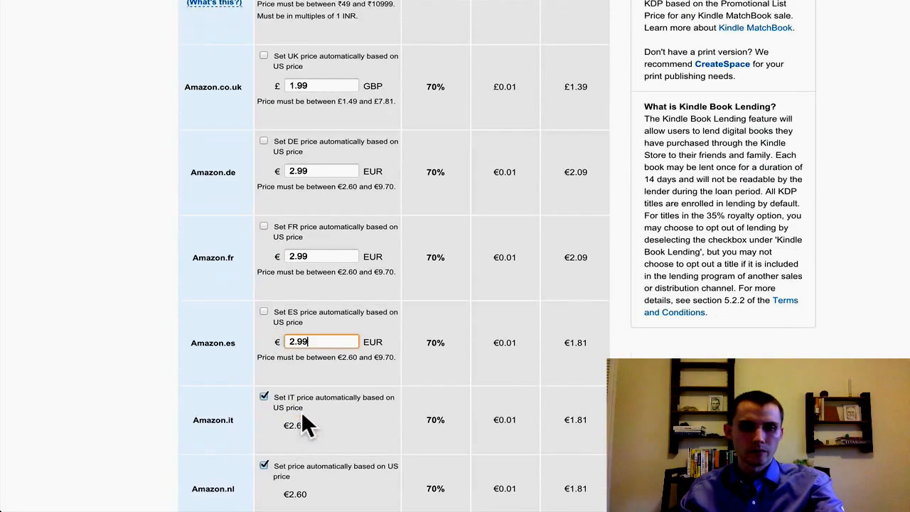
- Turn off automatic pricing based on the US price for Amazon.it and Amazon.nl and set both list prices to 2.99 EUR
double_click(308, 427)
text(2.99)
scroll(280, 391, down, 4)
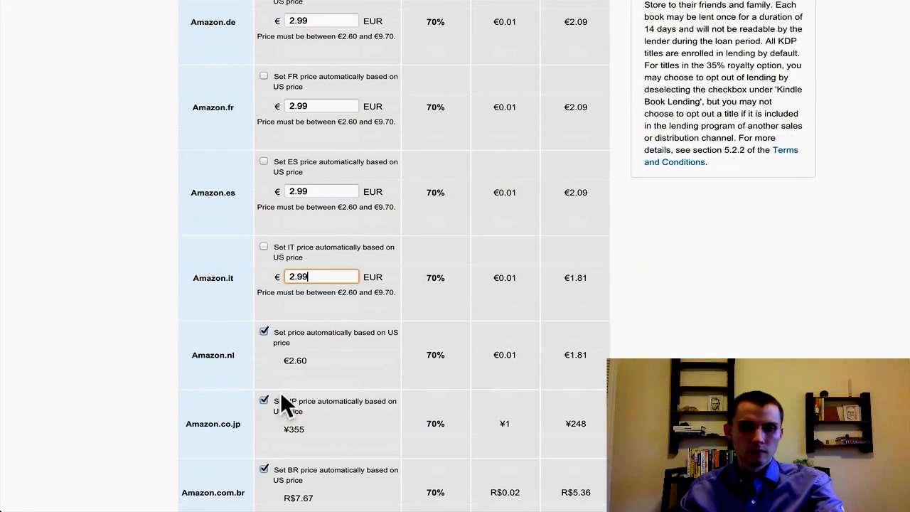
click(285, 330)
double_click(315, 360)
text(2.99)
scroll(306, 376, down, 1)
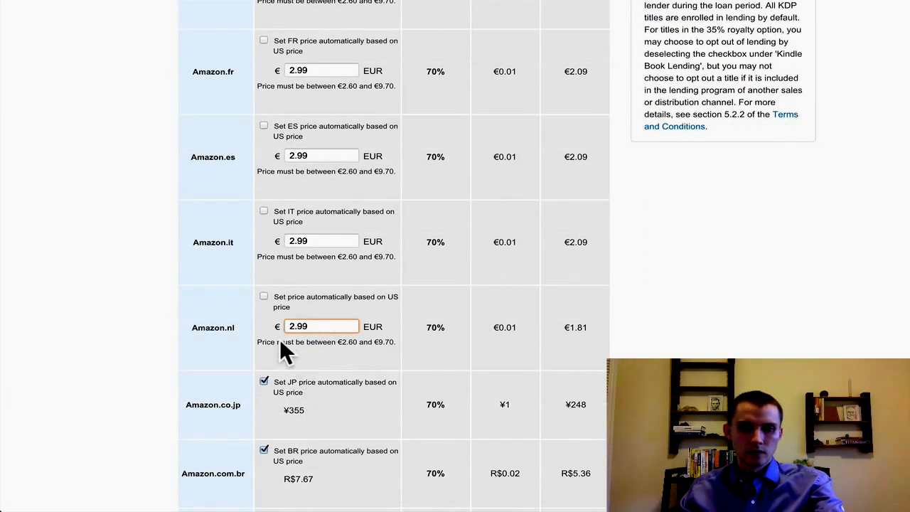
- Turn off automatic pricing for Amazon.co.jp and set its list price to 299 JPY
click(302, 388)
double_click(285, 411)
text(2)
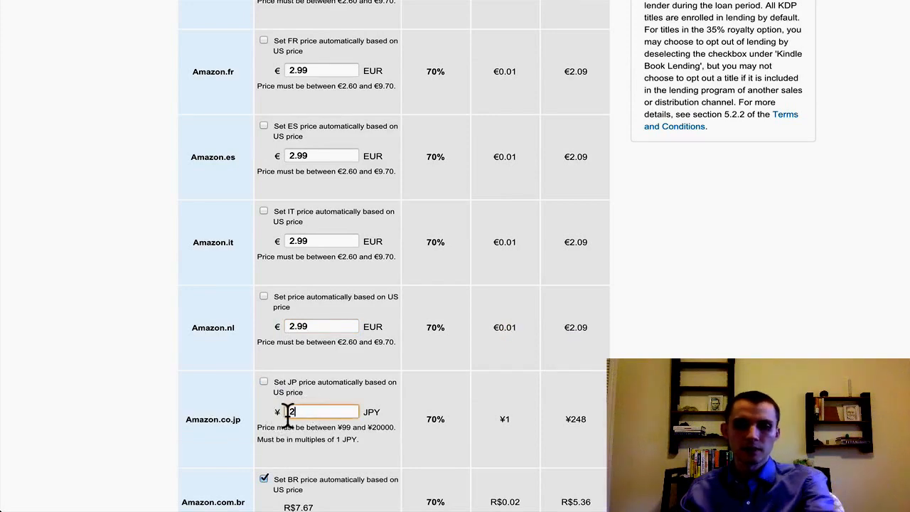
text(99)
scroll(286, 398, down, 1)
scroll(286, 345, down, 1)
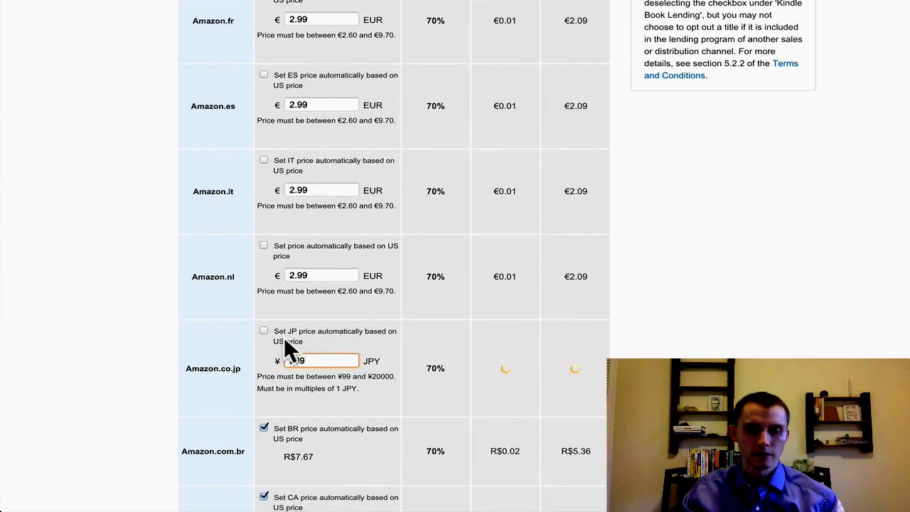
- Turn off automatic pricing for Amazon.com.br and set its list price to 6.99 BRL
scroll(384, 185, up, 2)
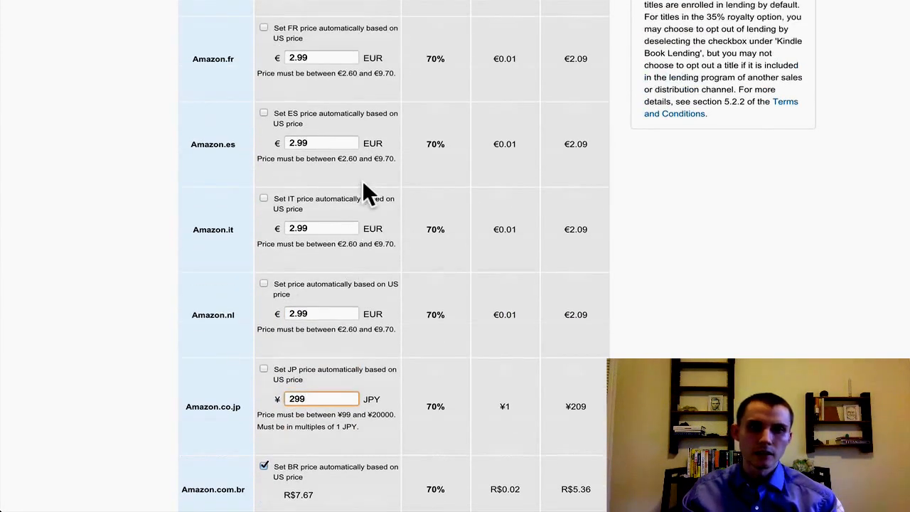
scroll(363, 186, up, 5)
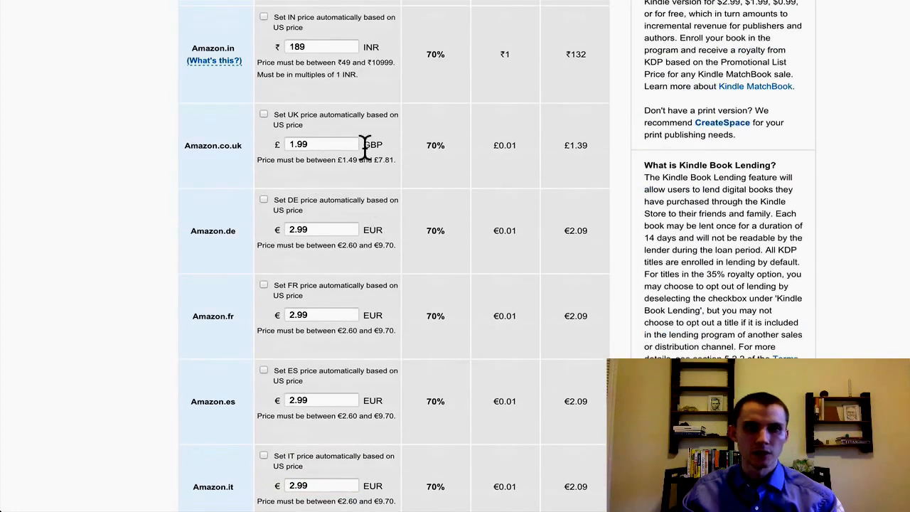
scroll(365, 149, up, 1)
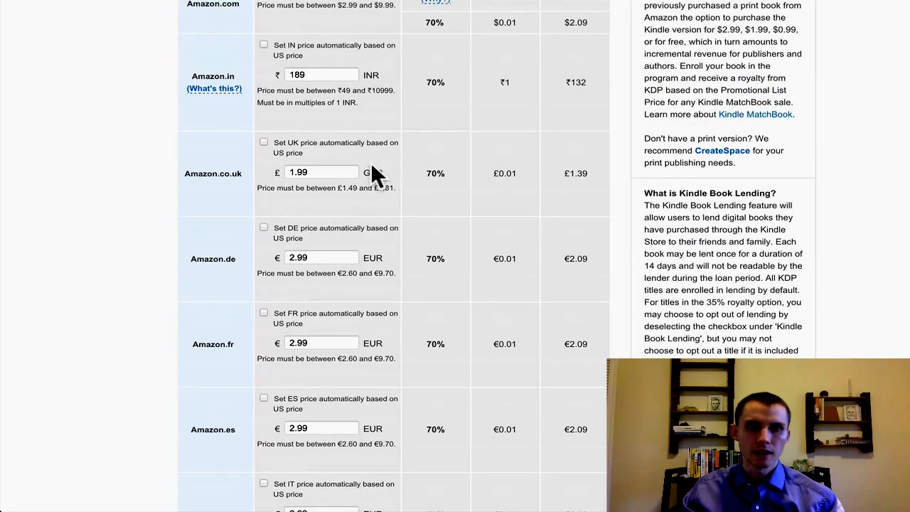
scroll(370, 162, down, 2)
scroll(369, 153, up, 3)
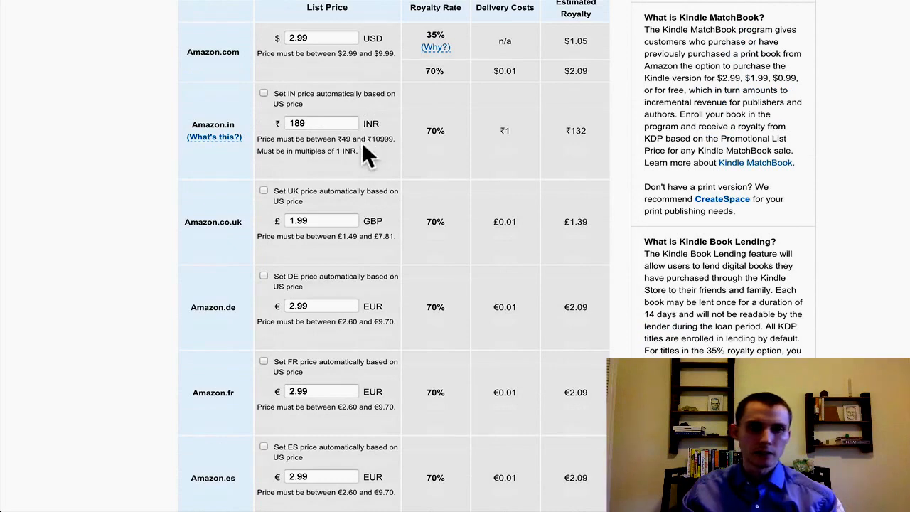
scroll(362, 147, down, 8)
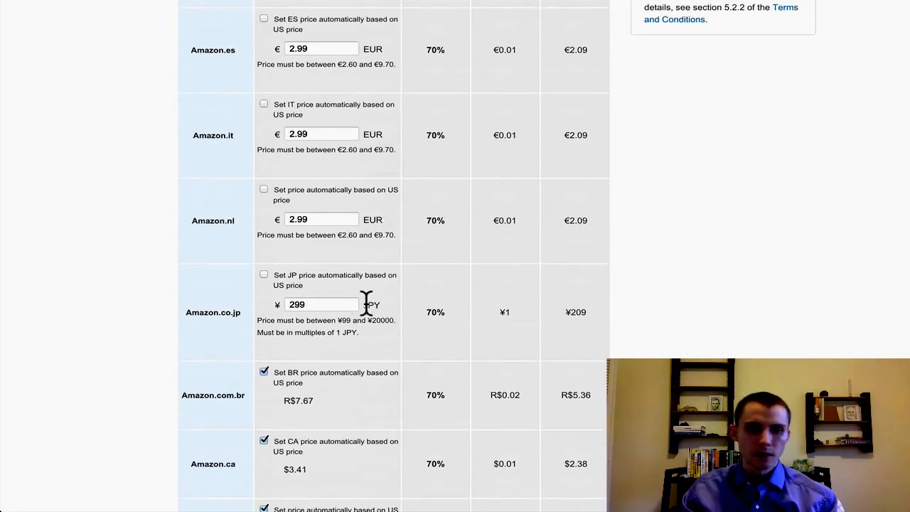
scroll(366, 301, down, 1)
click(265, 307)
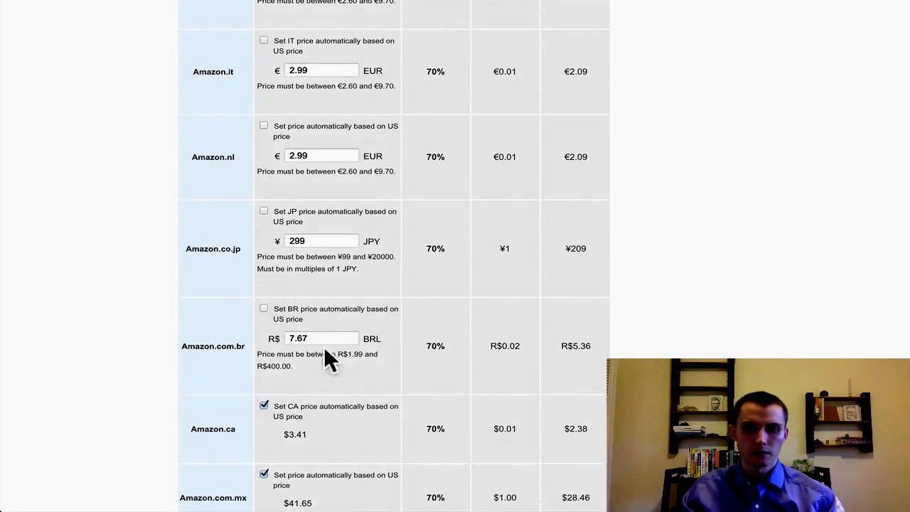
double_click(306, 338)
text(6)
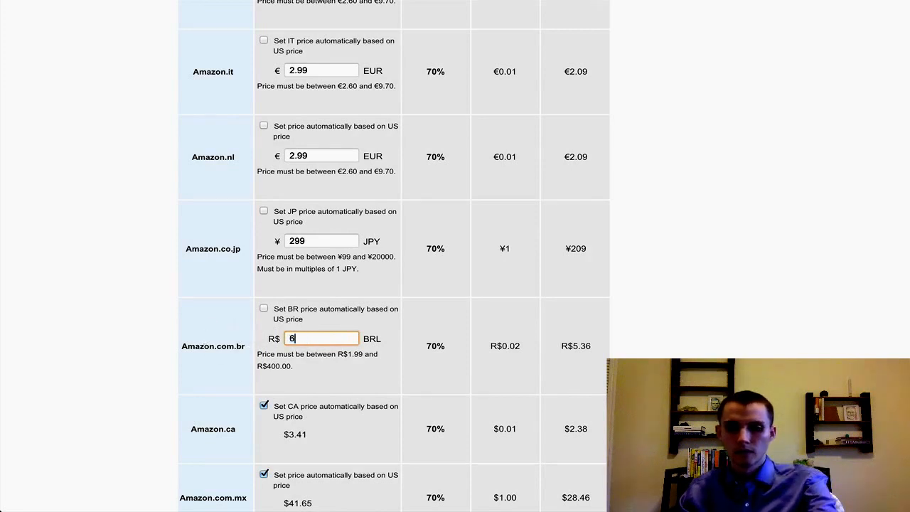
text(.99)
- Turn off automatic pricing for Amazon.ca and set its list price to 2.99 CAD
scroll(314, 322, down, 1)
click(293, 340)
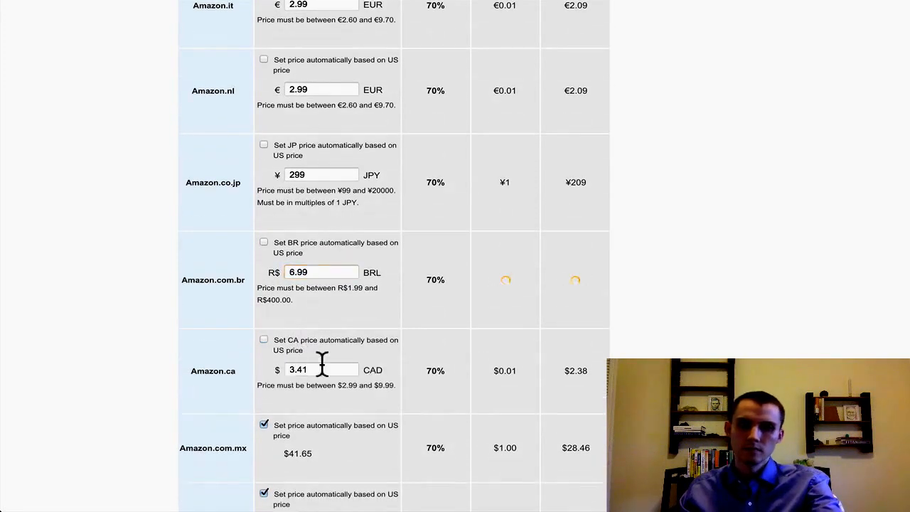
double_click(322, 368)
text(2.)
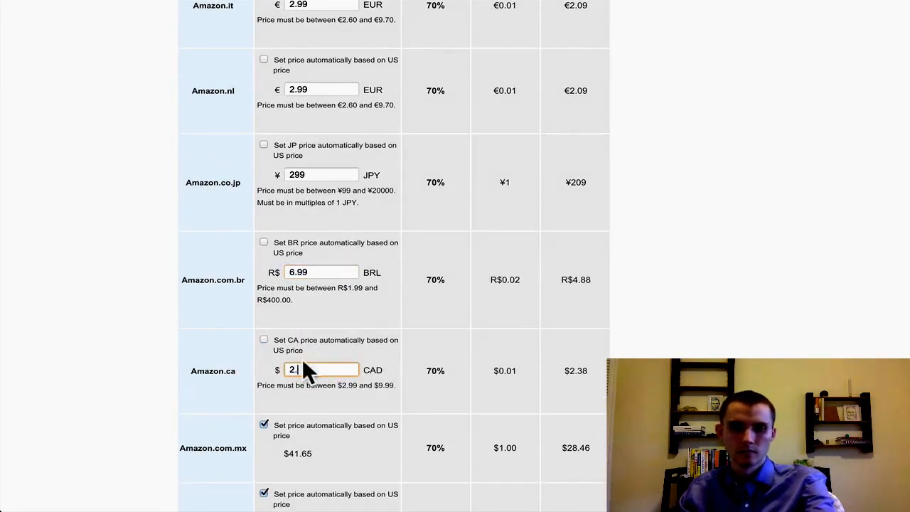
text(99)
- Turn off automatic pricing for Amazon.com.mx and Amazon.com.au, setting the Amazon.com.mx list price to 39.99 MXN
scroll(313, 357, down, 2)
click(293, 291)
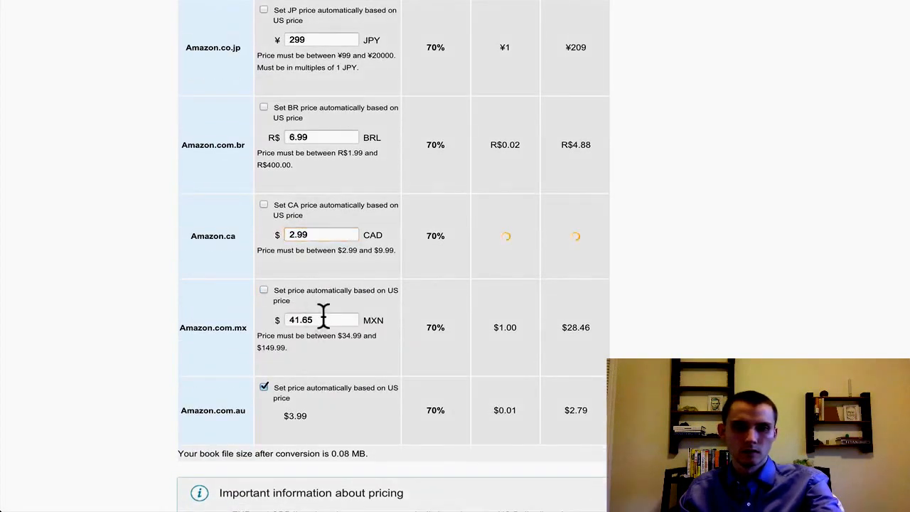
drag(324, 315, 270, 315)
text(39.99)
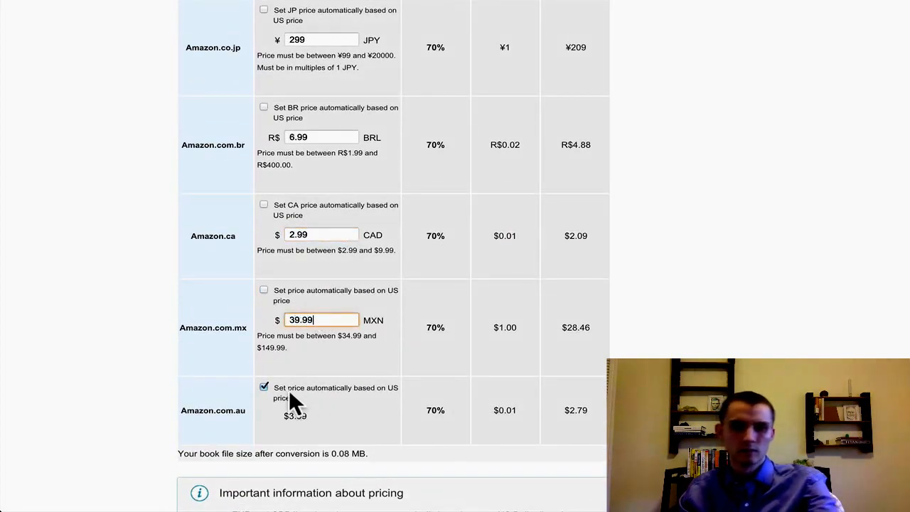
click(290, 397)
scroll(321, 412, down, 2)
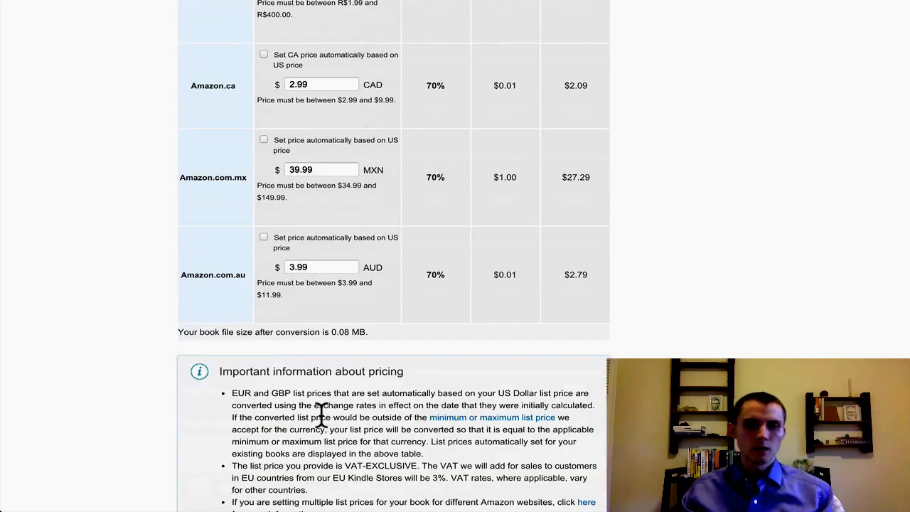
- Review the list prices, royalty rates, delivery costs and estimated royalties for all marketplaces in the pricing table
scroll(320, 381, up, 15)
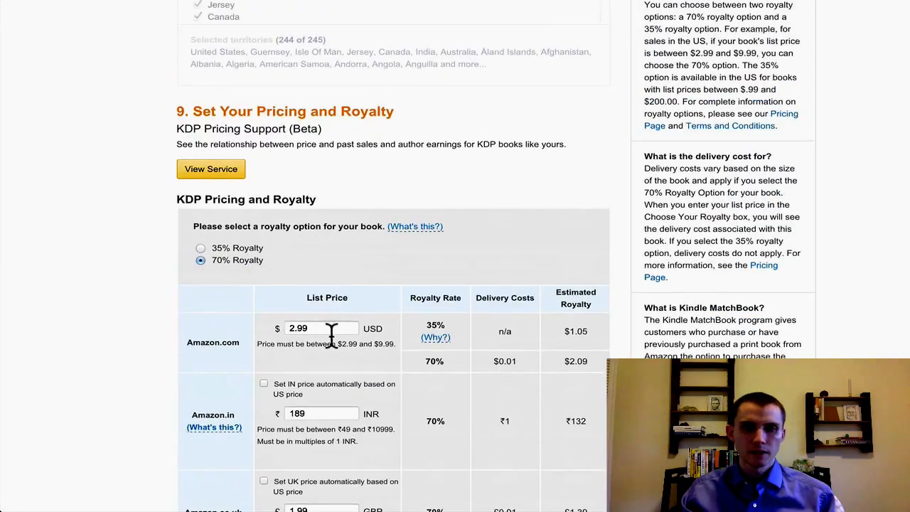
scroll(331, 333, down, 15)
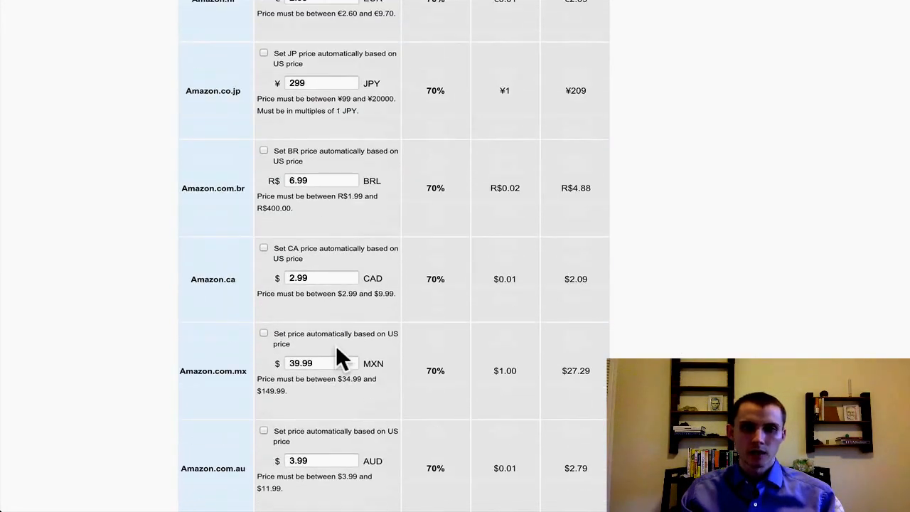
scroll(436, 346, down, 2)
scroll(436, 345, up, 15)
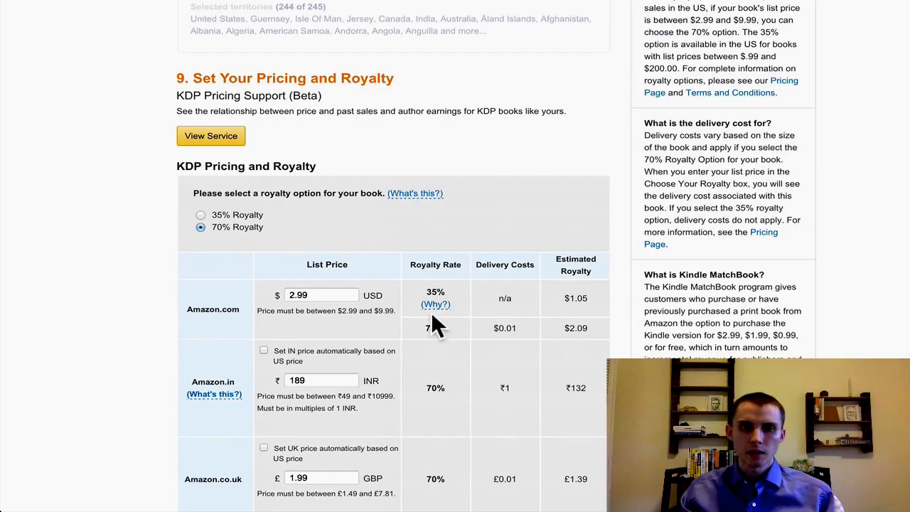
scroll(477, 292, down, 1)
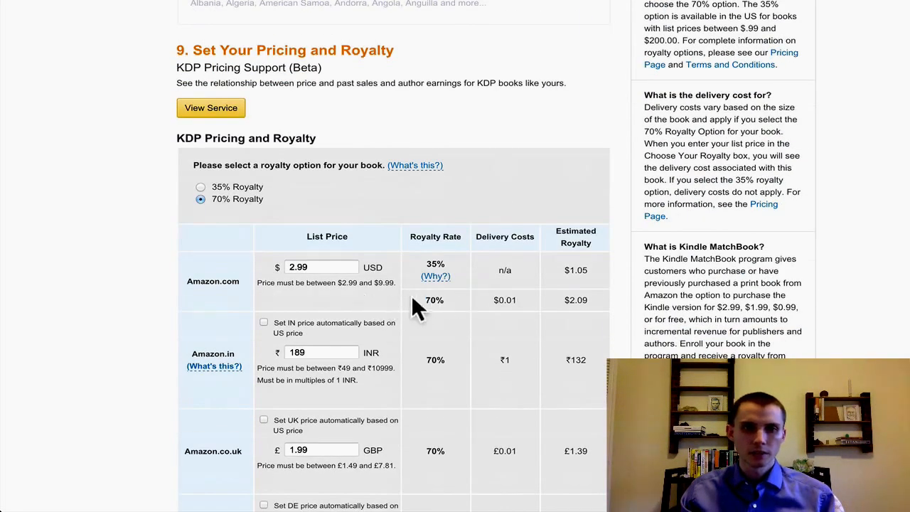
scroll(436, 302, down, 1)
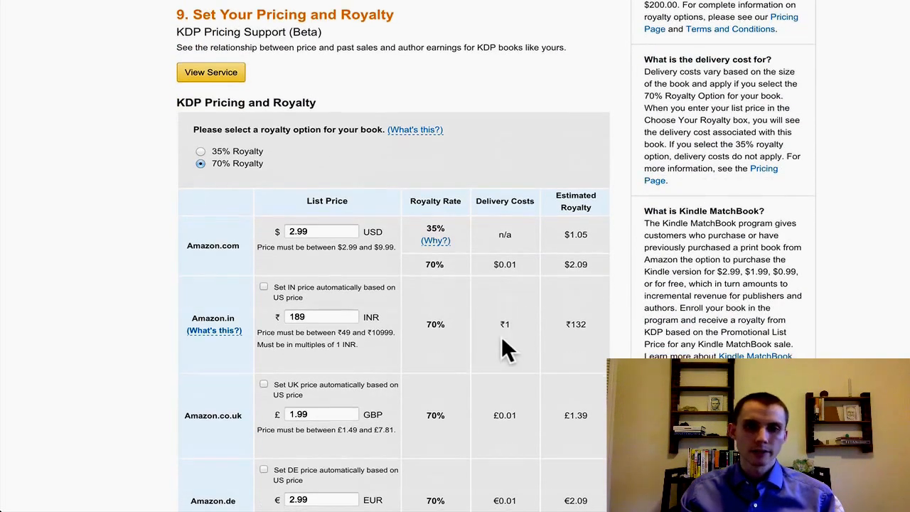
scroll(501, 348, down, 1)
scroll(501, 345, down, 5)
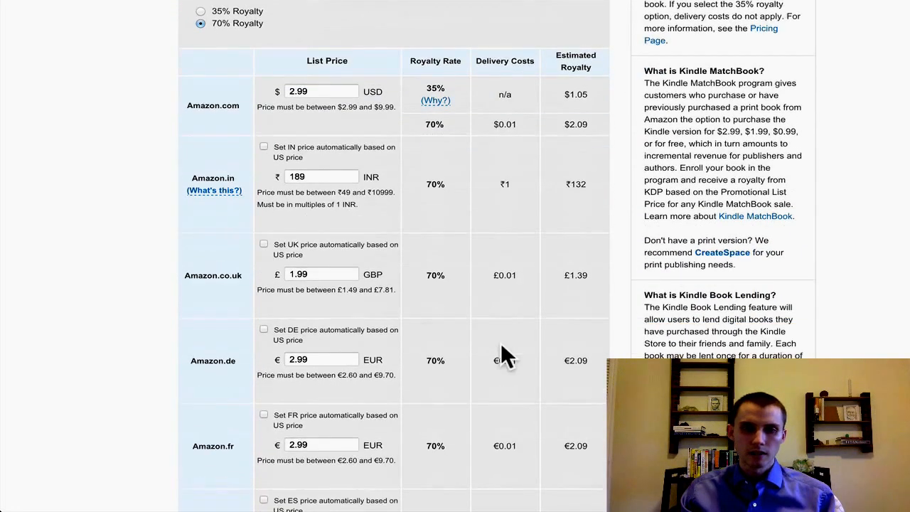
scroll(504, 334, up, 3)
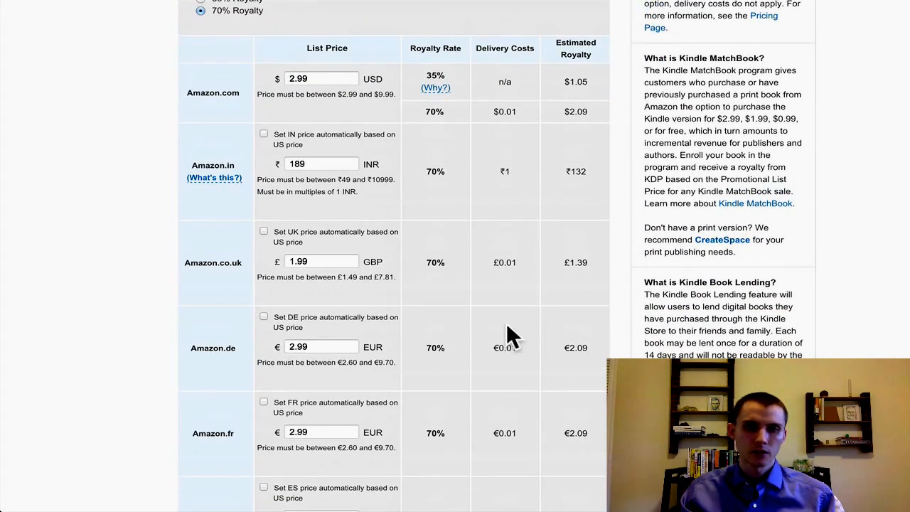
scroll(506, 322, up, 1)
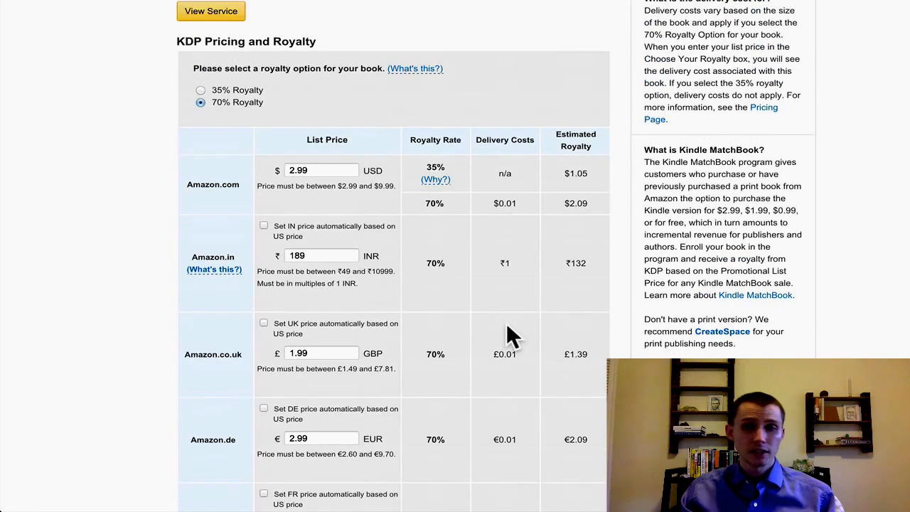
scroll(506, 323, up, 1)
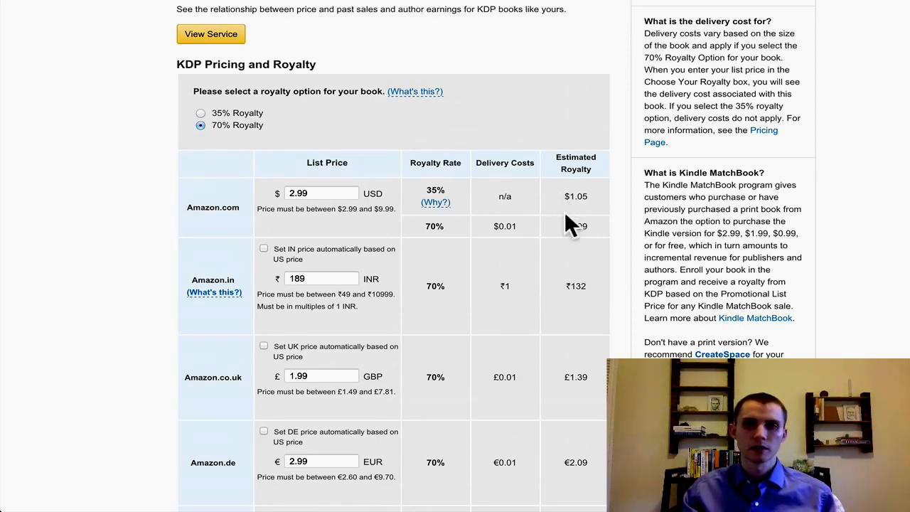
scroll(568, 274, down, 3)
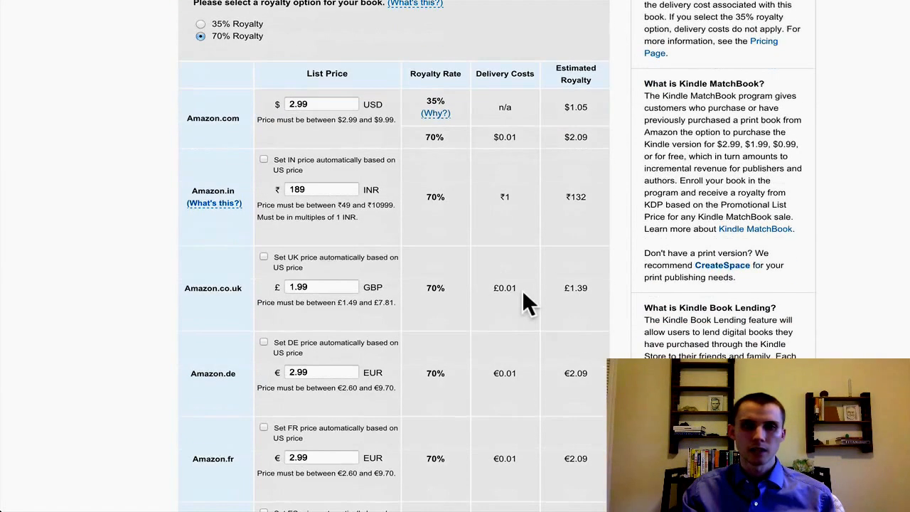
scroll(574, 288, down, 10)
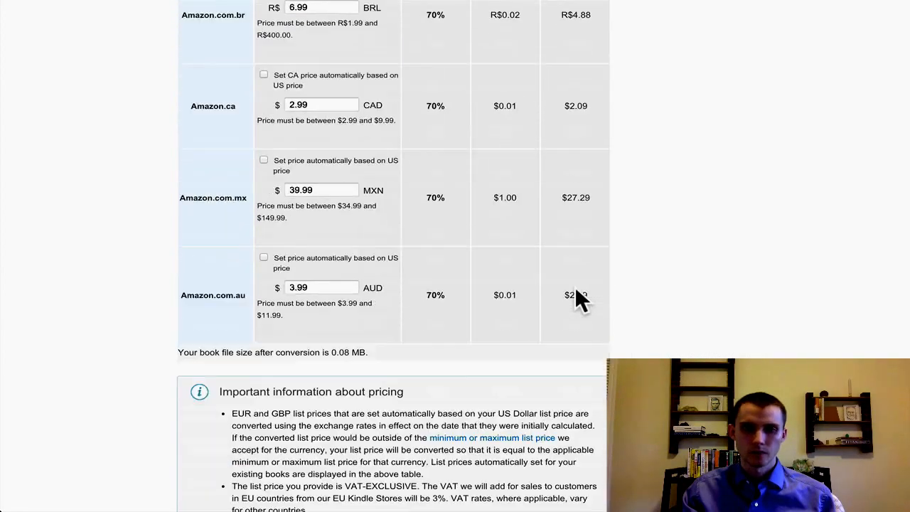
- Enroll the book in the Kindle MatchBook program with a MatchBook price of $0.99
scroll(576, 292, down, 10)
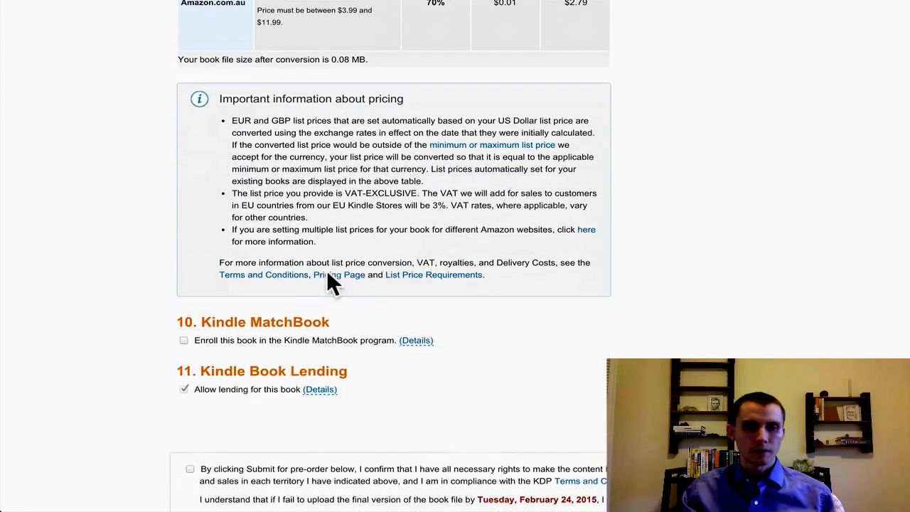
scroll(285, 283, down, 2)
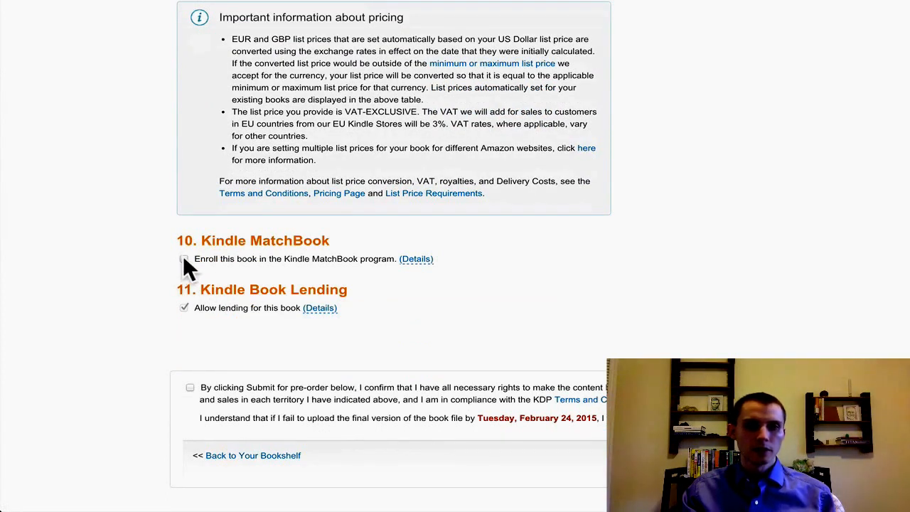
click(184, 259)
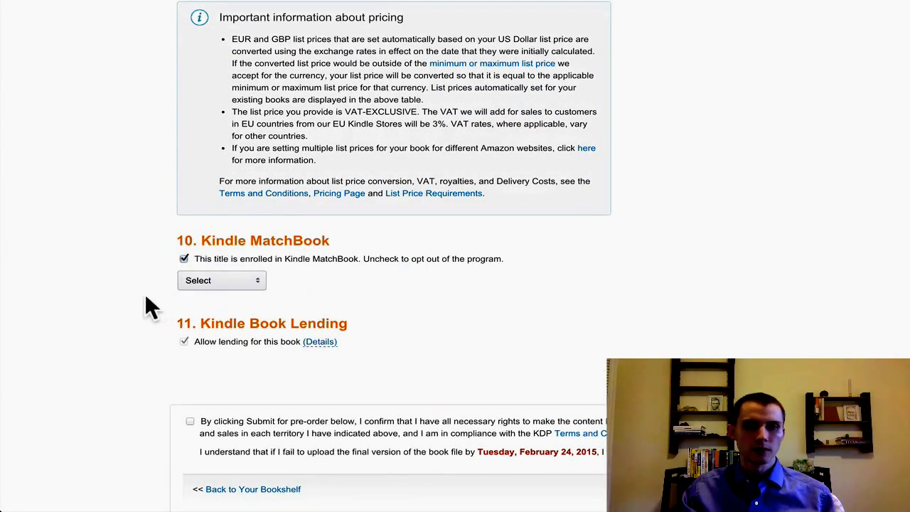
scroll(149, 284, down, 1)
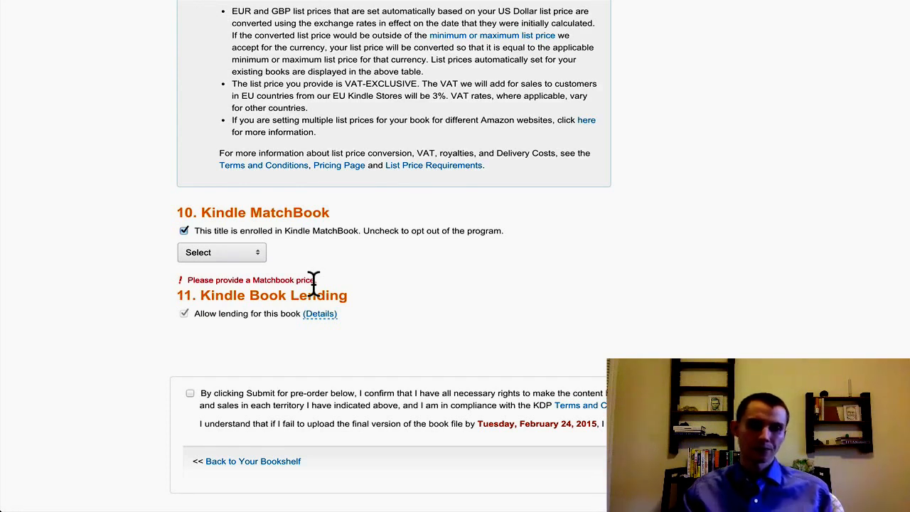
click(184, 230)
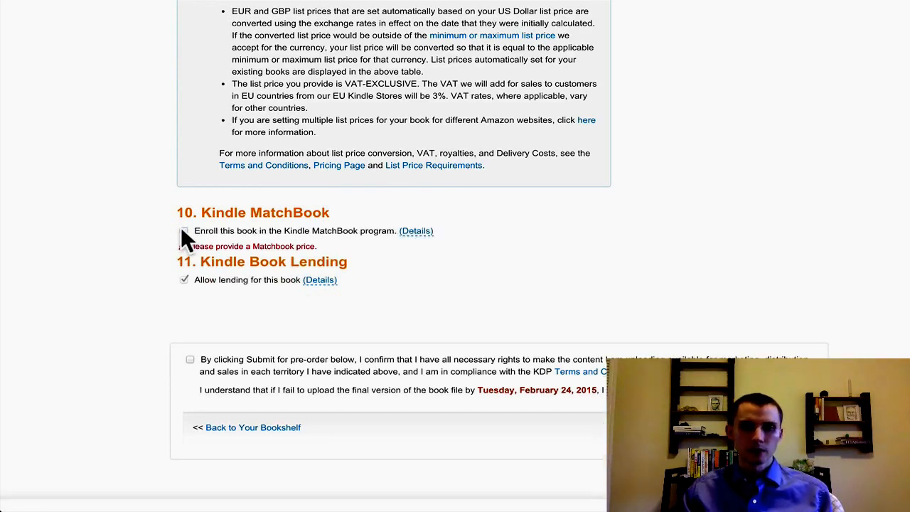
click(183, 230)
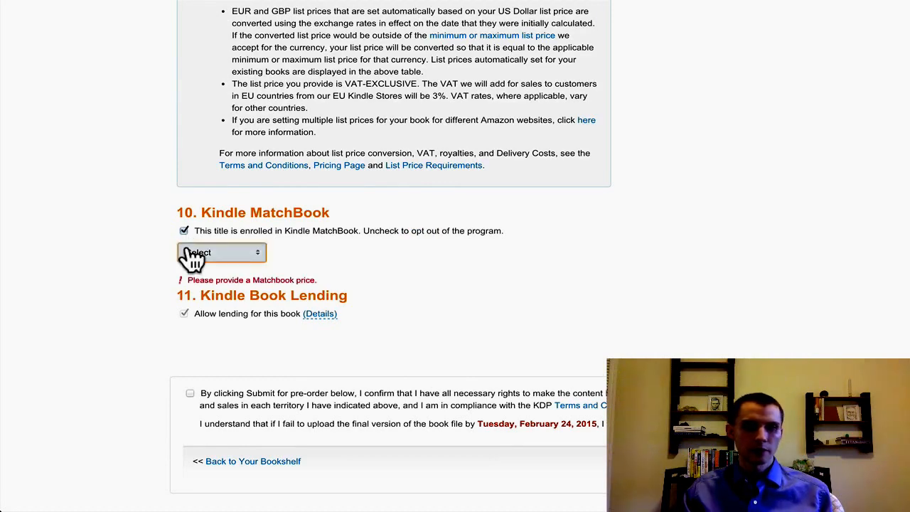
click(191, 257)
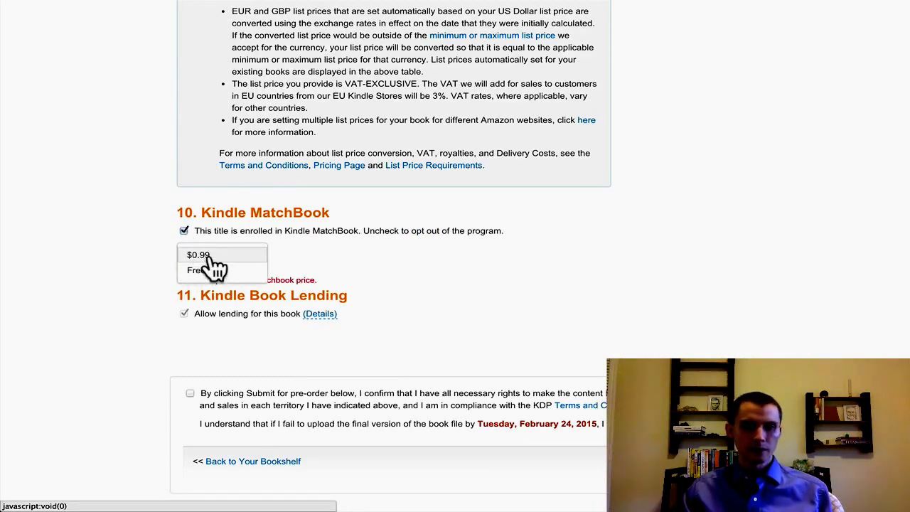
click(210, 256)
- Confirm having the rights to publish the content in the chosen territories and complying with the KDP Terms and Conditions
scroll(190, 313, down, 2)
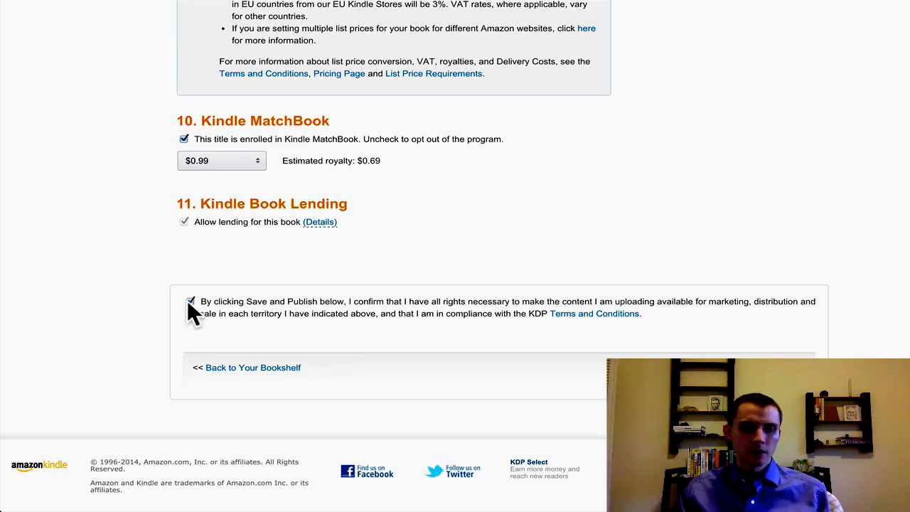
click(189, 301)
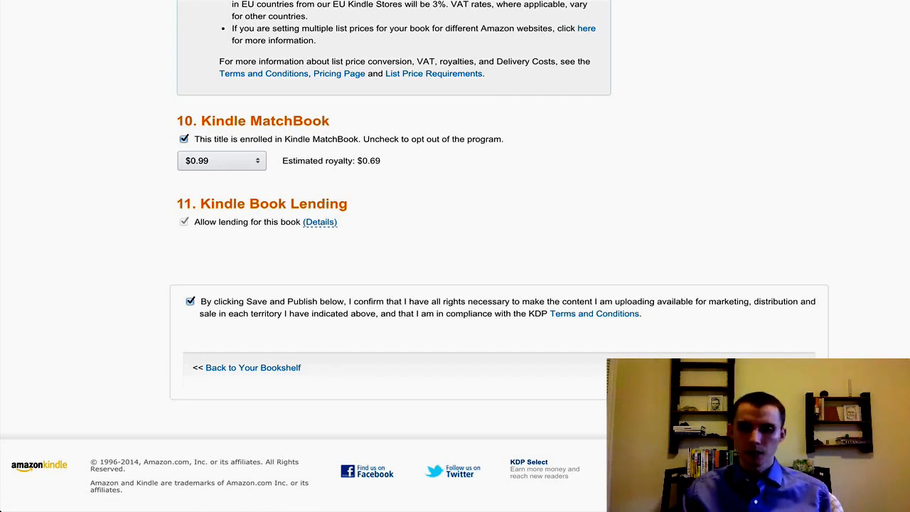
scroll(486, 311, up, 1)
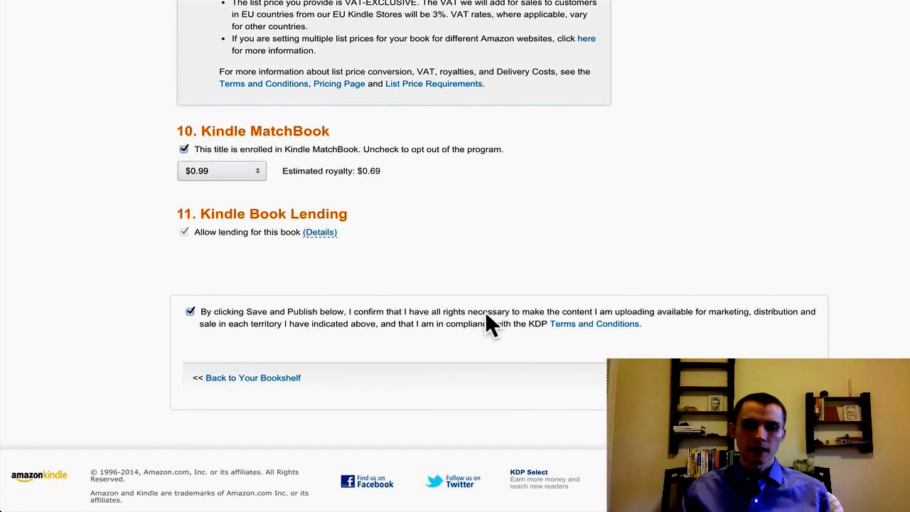